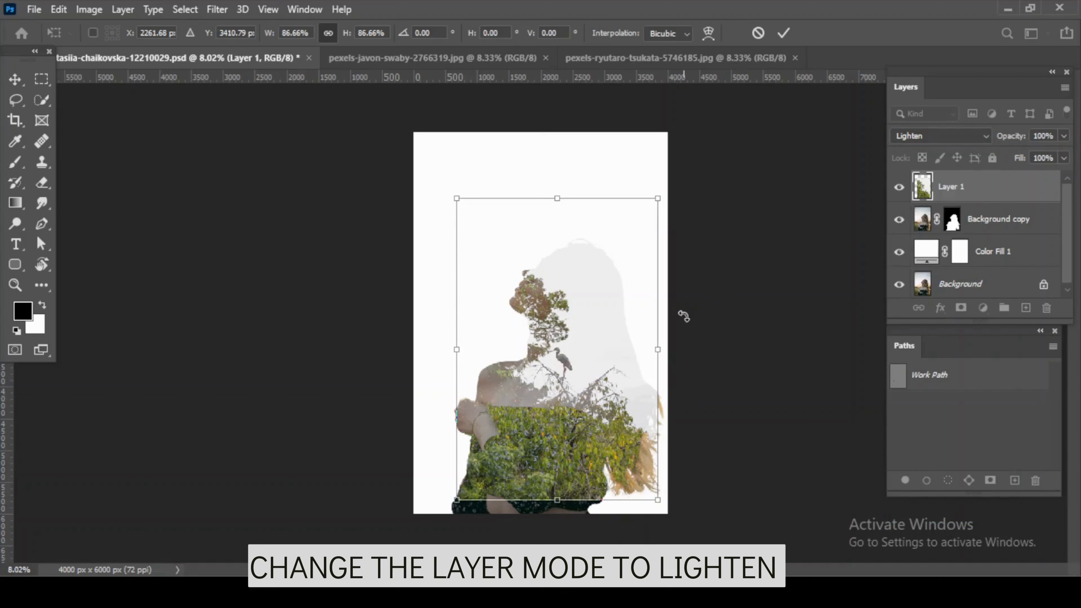
# Scale the tree layer to 90.86% and position it over the woman's silhouette.
pyautogui.moveTo(615, 397); pyautogui.dragTo(615, 403)
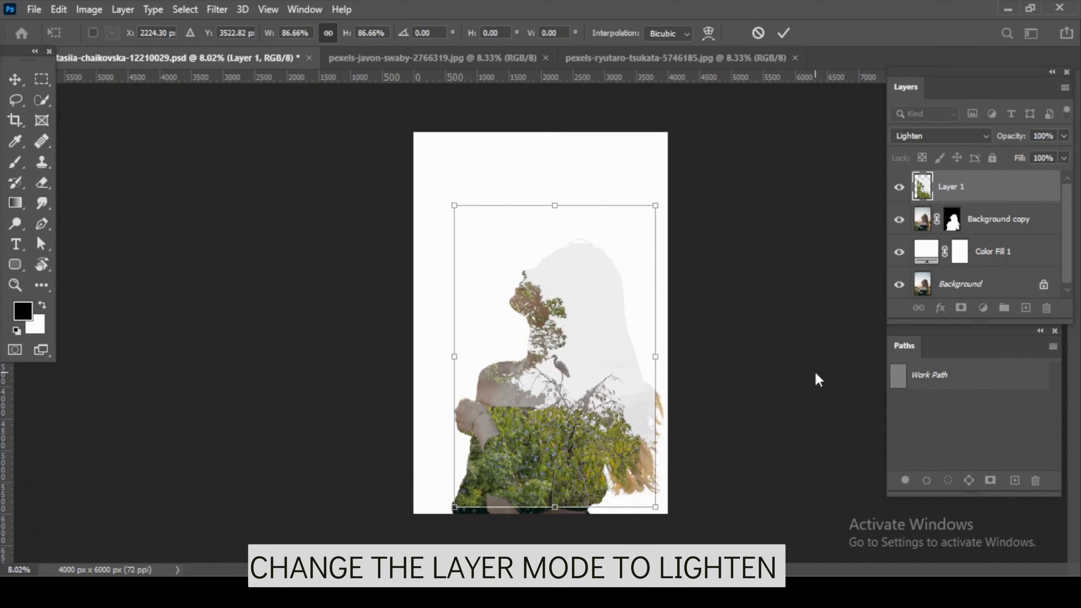
pyautogui.moveTo(650, 501); pyautogui.dragTo(664, 513)
pyautogui.moveTo(636, 427); pyautogui.dragTo(639, 427)
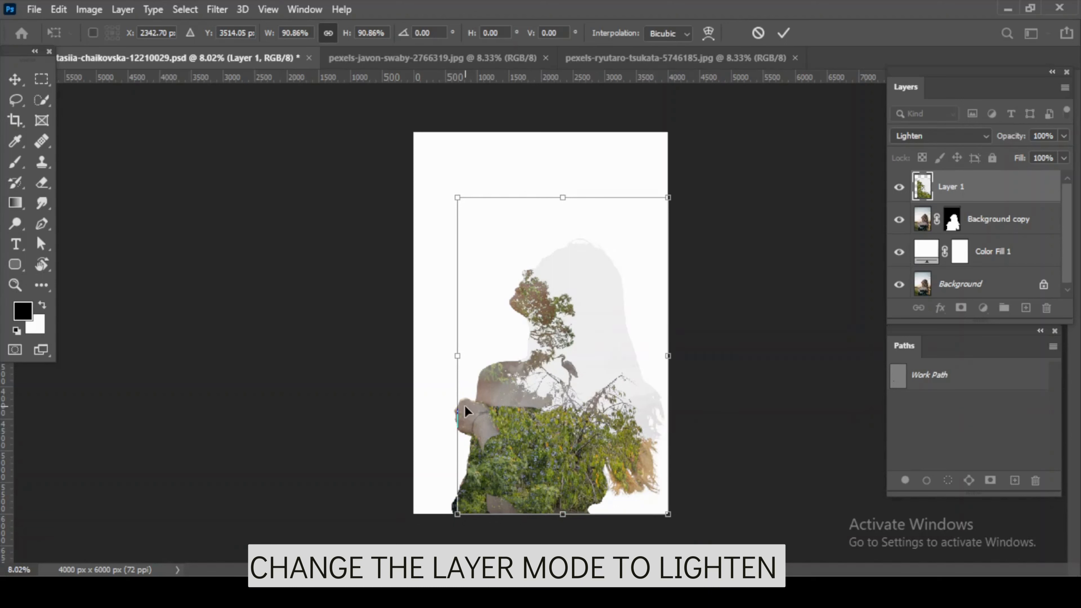
pyautogui.press('Return')
# Switch to the Eraser tool and add a layer mask to Layer 1.
pyautogui.press('e')
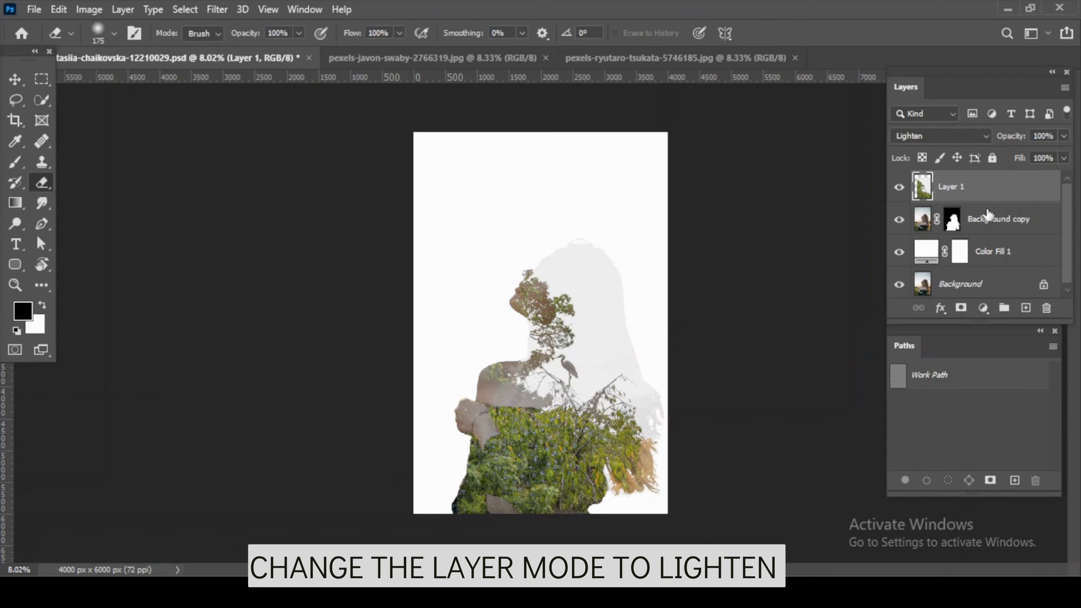
pyautogui.scroll(2, 594, 192)
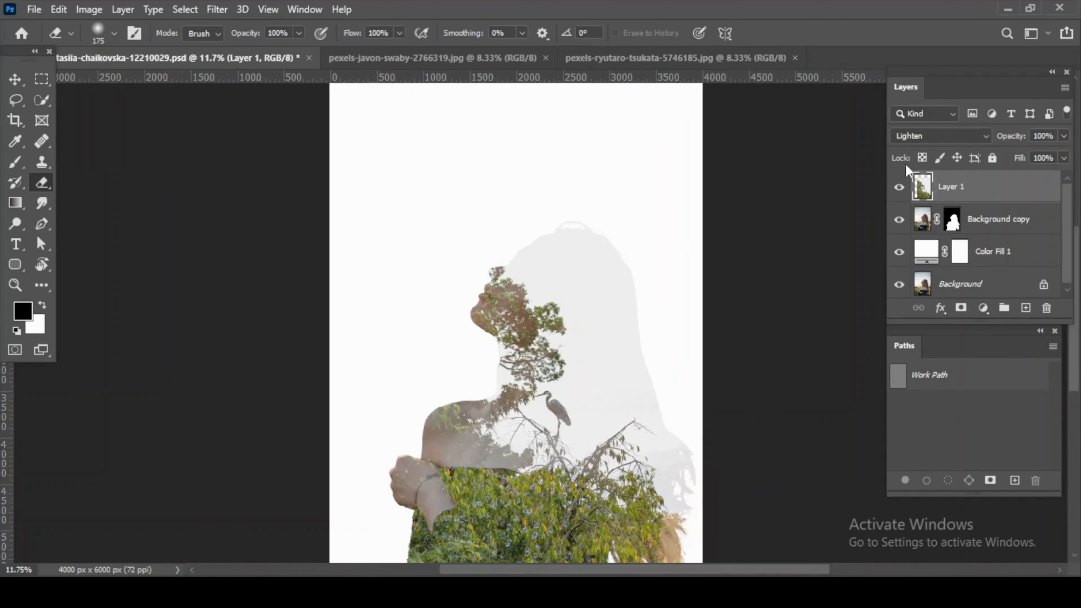
pyautogui.click(898, 187)
pyautogui.moveTo(584, 391); pyautogui.dragTo(587, 326)
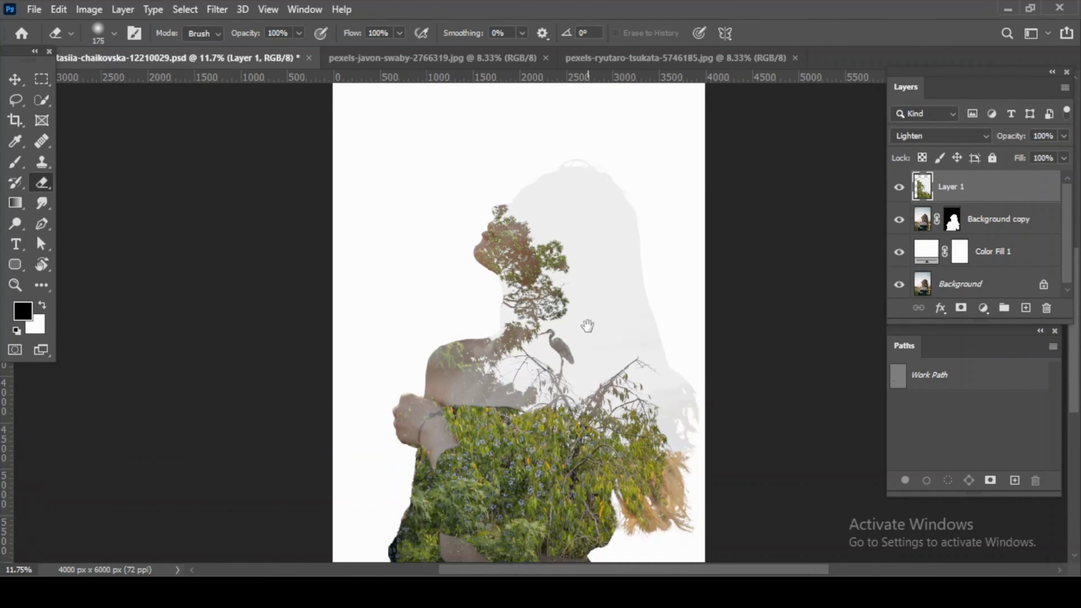
pyautogui.click(961, 308)
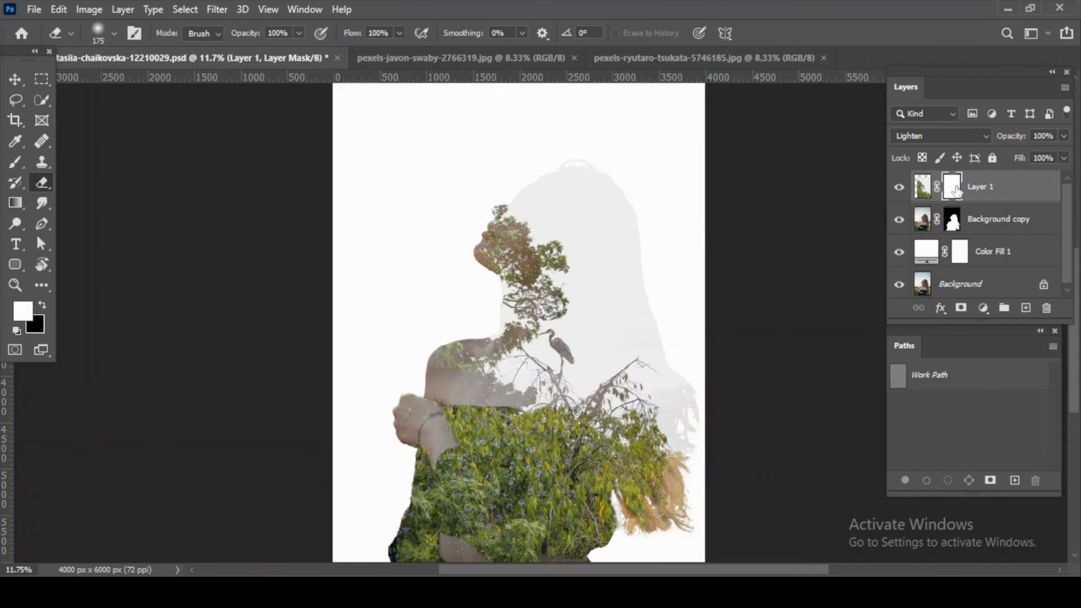
# Erase on Layer 1's mask along the outer edge of the woman's dark clothing with a soft 1000 px eraser at 0% hardness.
pyautogui.scroll(1, 133, 82)
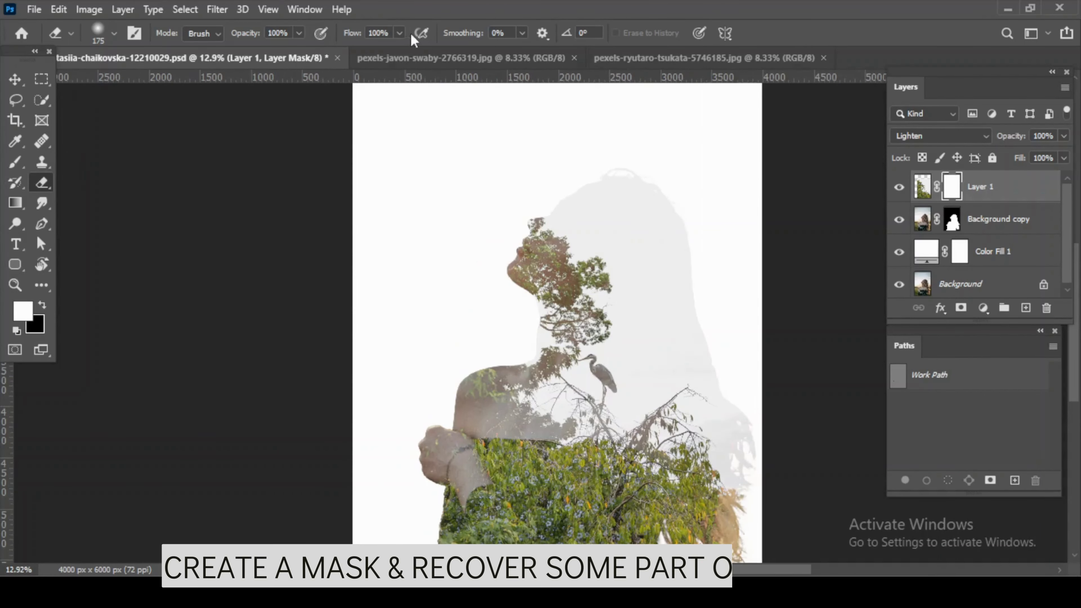
pyautogui.moveTo(549, 276); pyautogui.dragTo(466, 201)
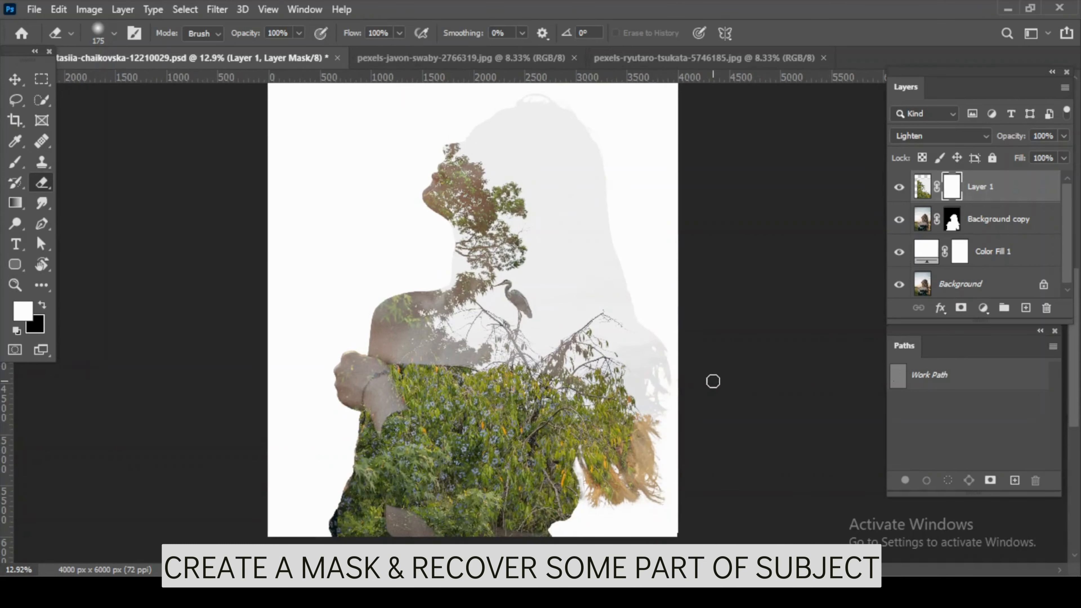
pyautogui.press(']')
pyautogui.press(']')
pyautogui.press(']')
pyautogui.press(']')
pyautogui.press(']')
pyautogui.press(']')
pyautogui.press(']')
pyautogui.press(']')
pyautogui.press(']')
pyautogui.press(']')
pyautogui.rightClick(339, 374)
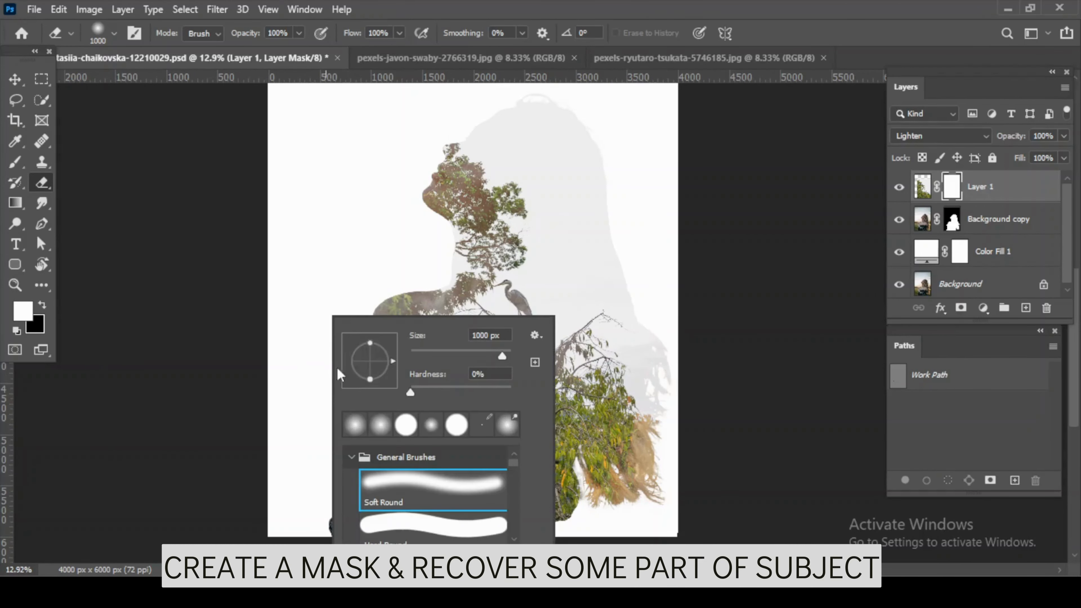
pyautogui.click(636, 7)
pyautogui.moveTo(337, 454); pyautogui.dragTo(347, 515)
pyautogui.press('[')
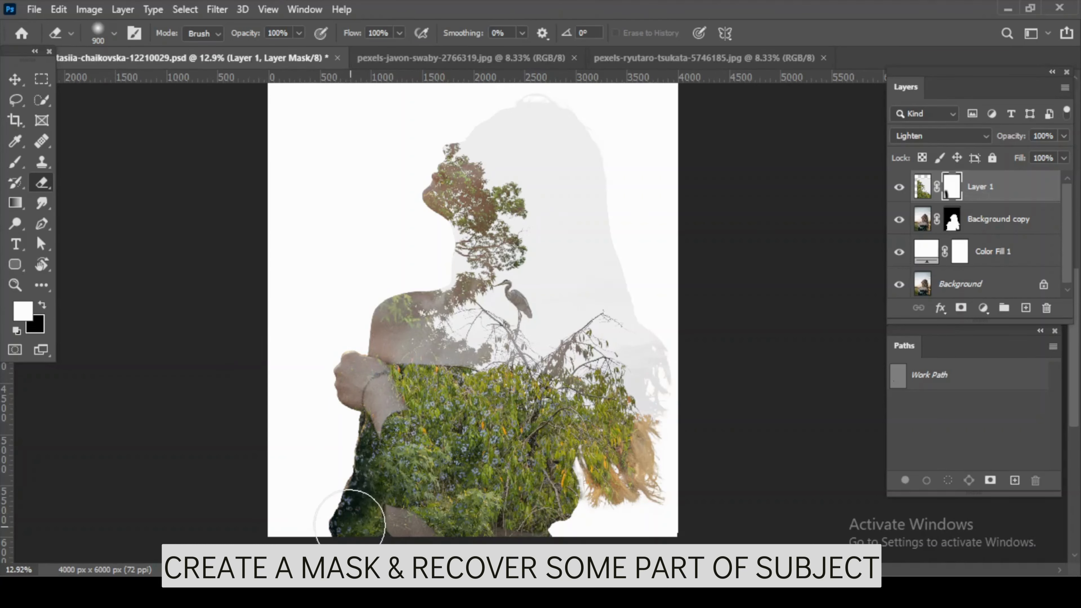
# Recover the woman's hand and forearm on Layer 1's mask with a 500 px eraser.
pyautogui.scroll(4, 345, 426)
pyautogui.press('[')
pyautogui.press('[')
pyautogui.press('[')
pyautogui.press('[')
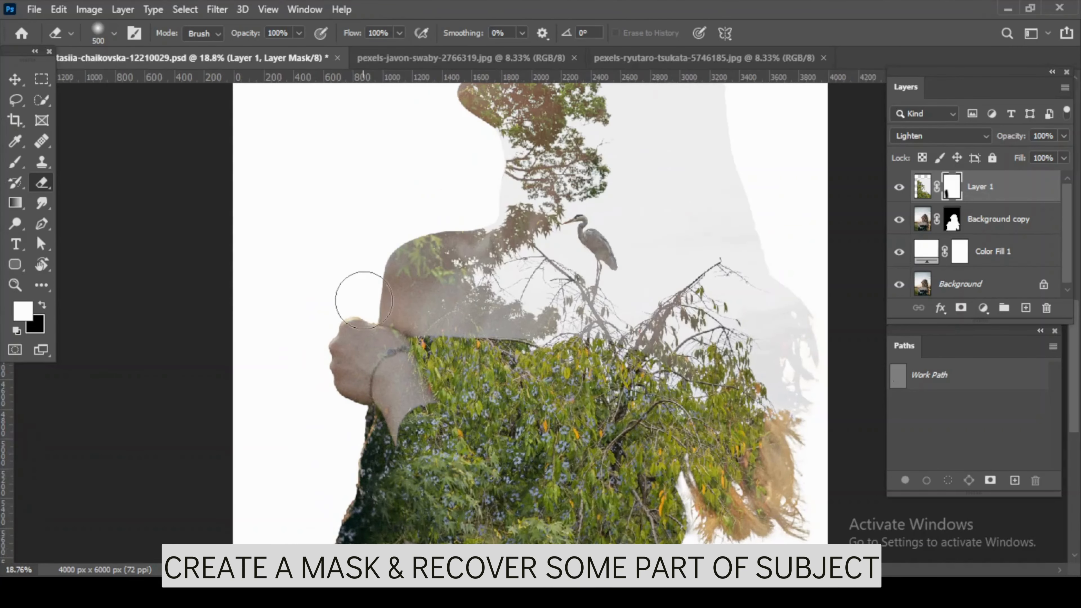
# Recover the edges of the shoulder, neck and chin on Layer 1's mask with a 300 px eraser.
pyautogui.moveTo(468, 222); pyautogui.dragTo(485, 324)
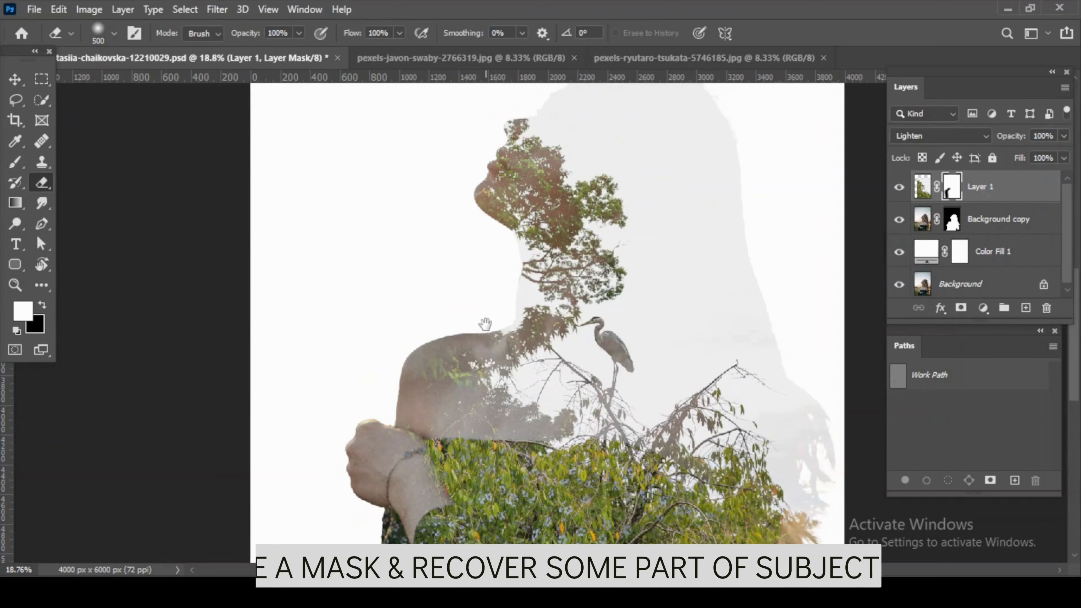
pyautogui.press('[')
pyautogui.press('[')
pyautogui.press('[')
pyautogui.press('[')
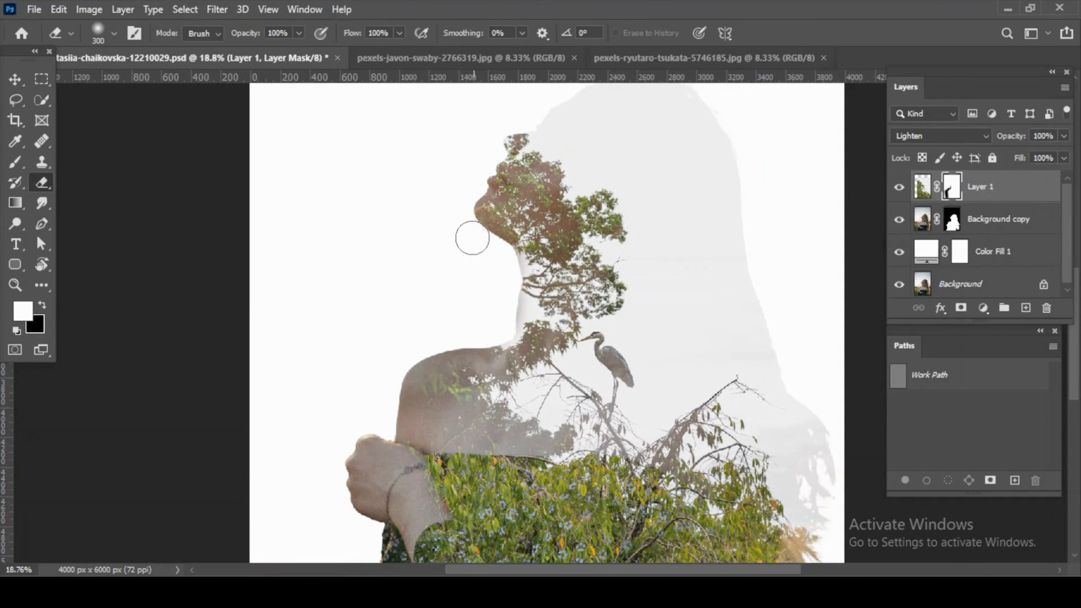
# Recover the outline of the lips and nose on Layer 1's mask, using a smaller eraser of about 175 px.
pyautogui.scroll(3, 472, 238)
pyautogui.press('[')
pyautogui.press('[')
pyautogui.press('[')
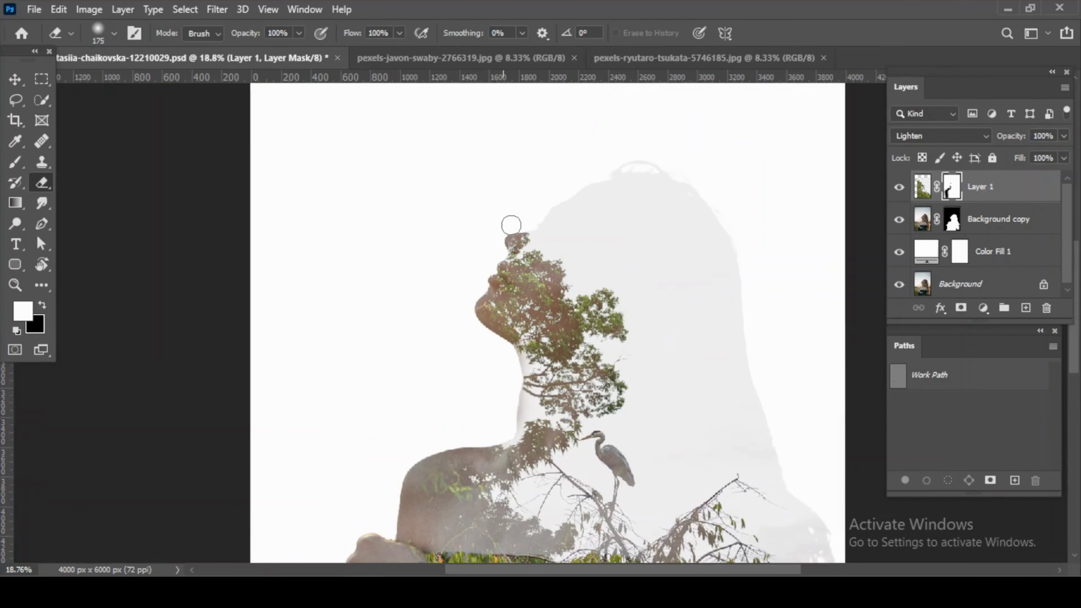
pyautogui.press(']')
pyautogui.scroll(-4, 513, 215)
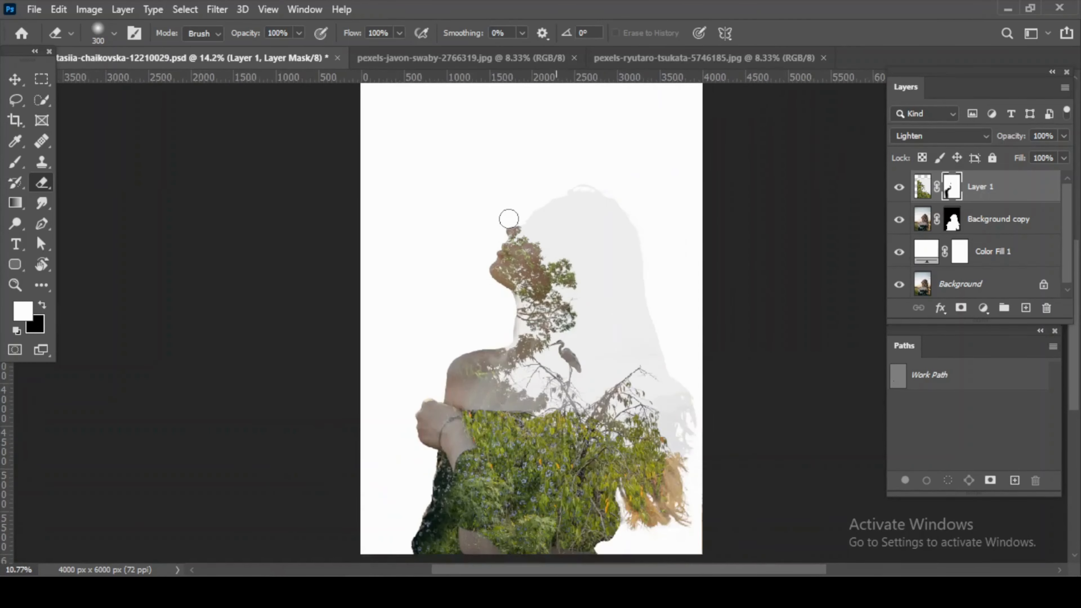
# Change the Color Fill 1 colour to the light grey efefef sampled from the silhouette's head.
pyautogui.doubleClick(927, 253)
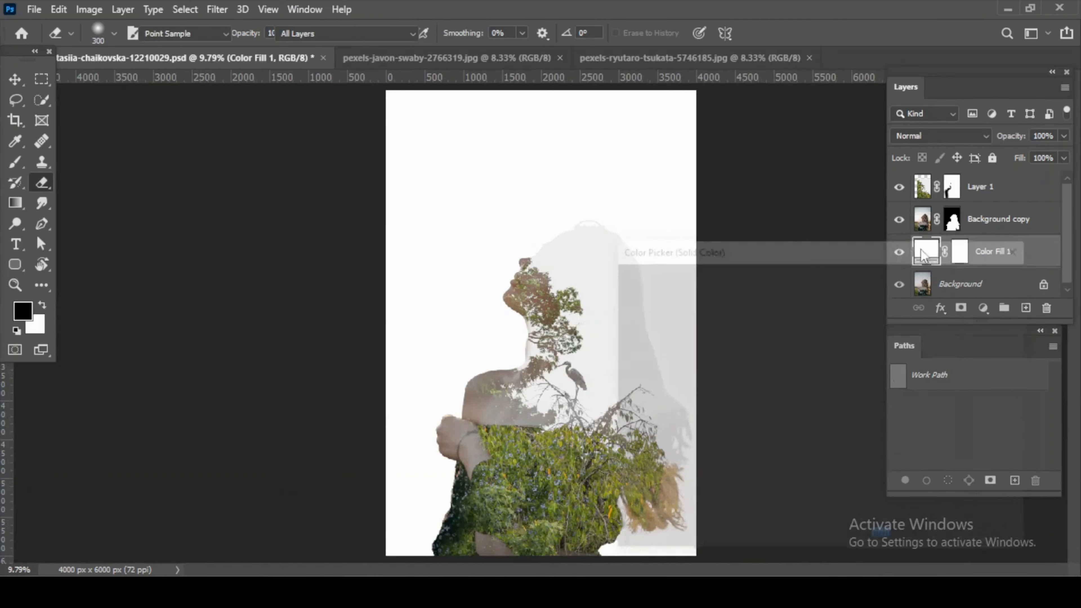
pyautogui.click(590, 233)
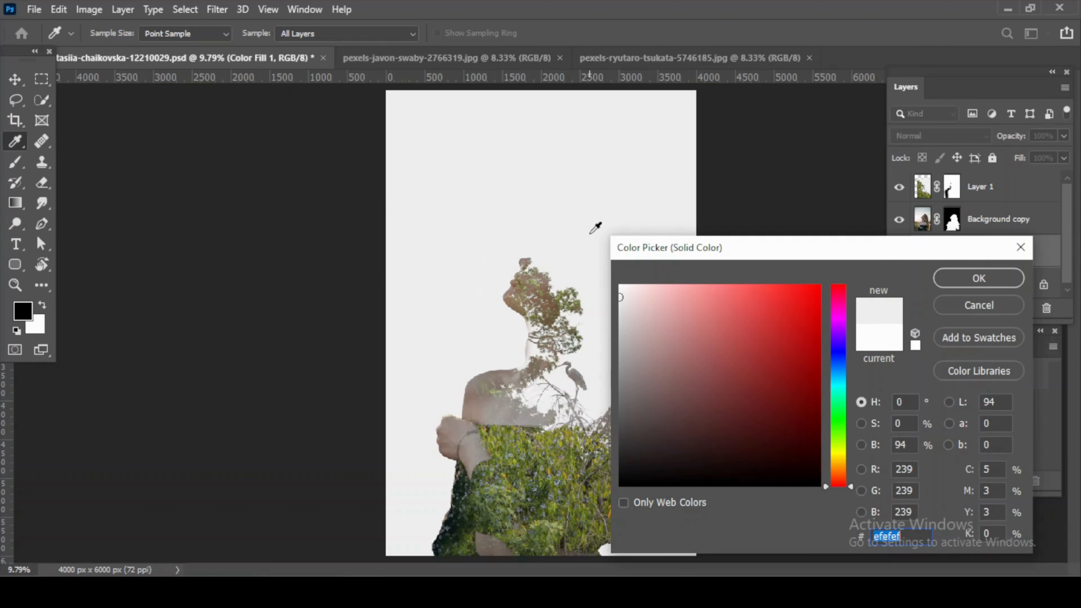
pyautogui.click(979, 279)
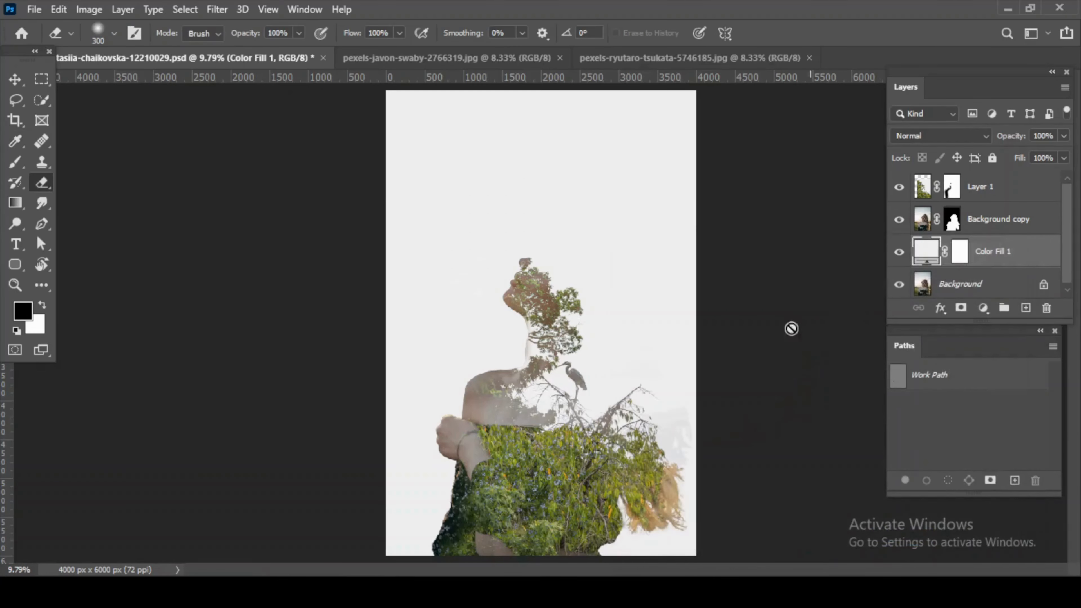
# Softly recover the forehead and eye area on Layer 1's mask with a 900 px eraser at 10% opacity.
pyautogui.scroll(6, 552, 307)
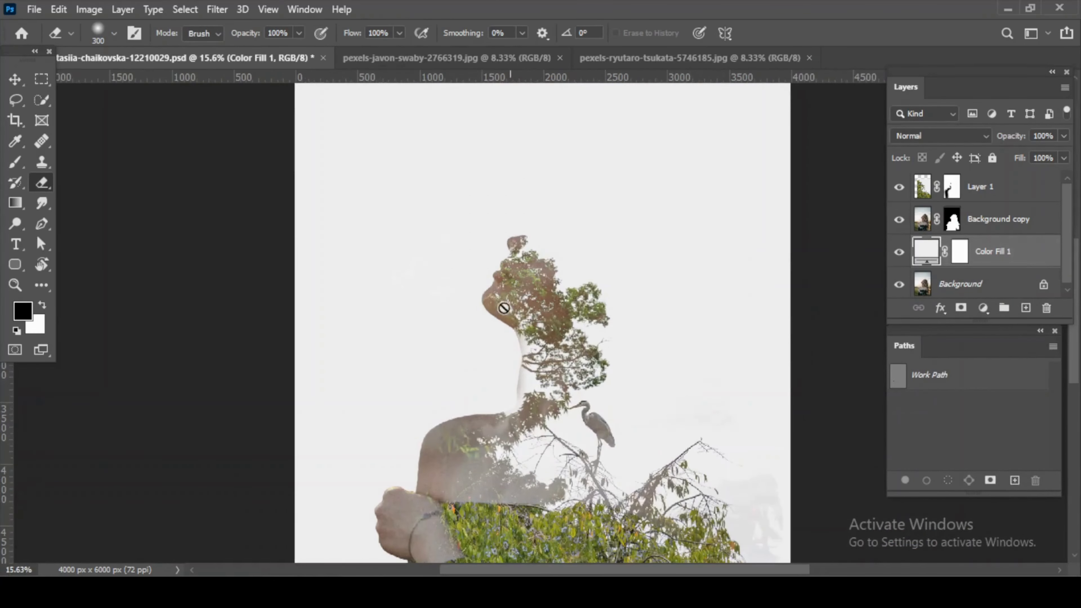
pyautogui.scroll(-2, 552, 307)
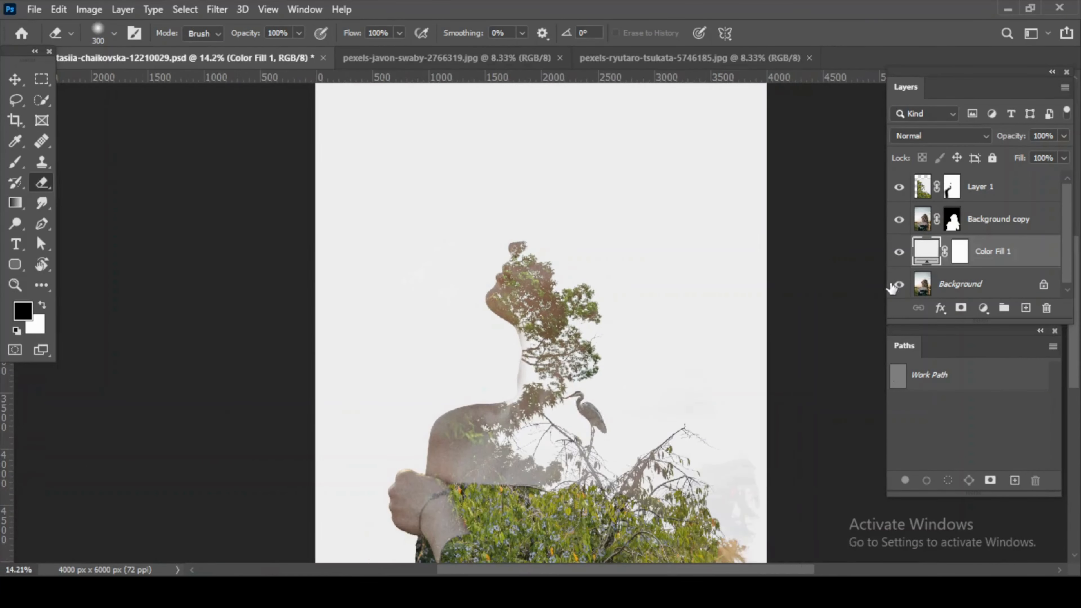
pyautogui.click(952, 186)
pyautogui.scroll(1, 511, 264)
pyautogui.press('x')
pyautogui.press(']')
pyautogui.press(']')
pyautogui.press('1')
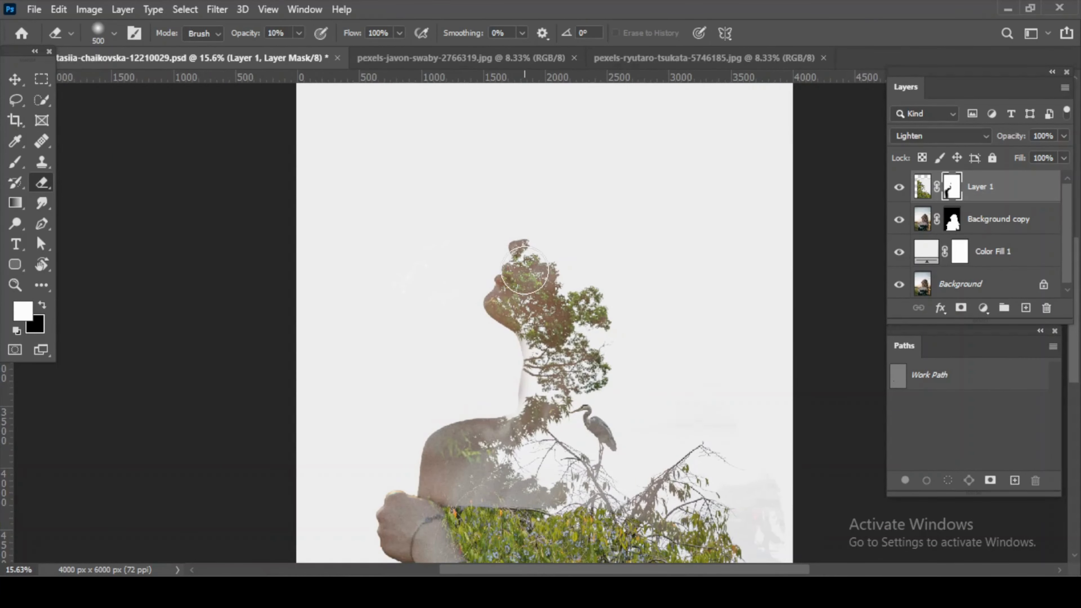
pyautogui.press(']')
pyautogui.press(']')
pyautogui.press(']')
pyautogui.press(']')
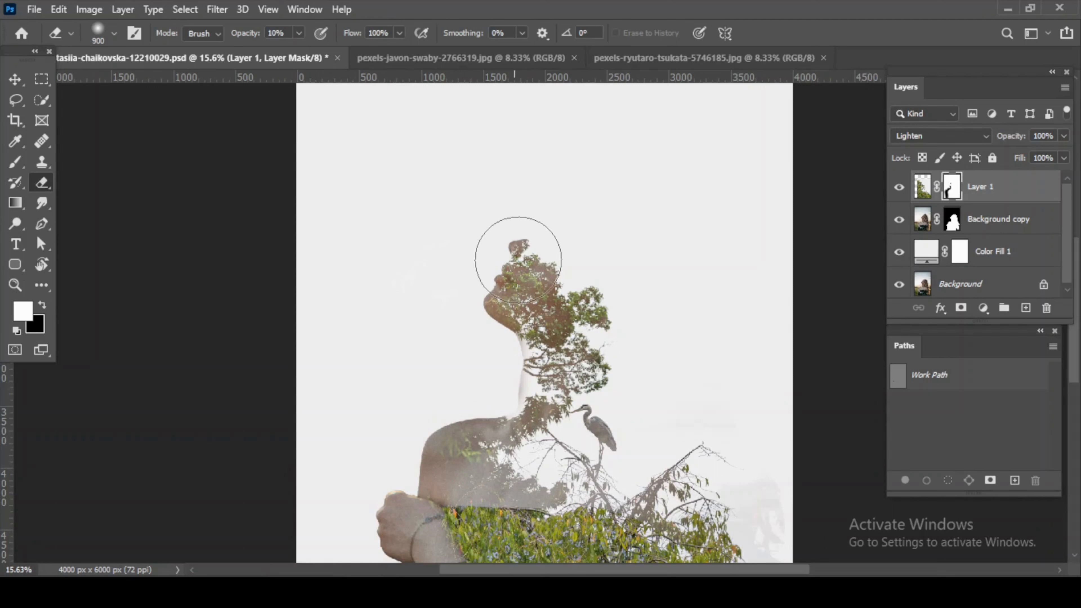
pyautogui.moveTo(517, 258)
pyautogui.mouseDown()
pyautogui.moveTo(551, 339)
pyautogui.moveTo(507, 232)
pyautogui.mouseUp()
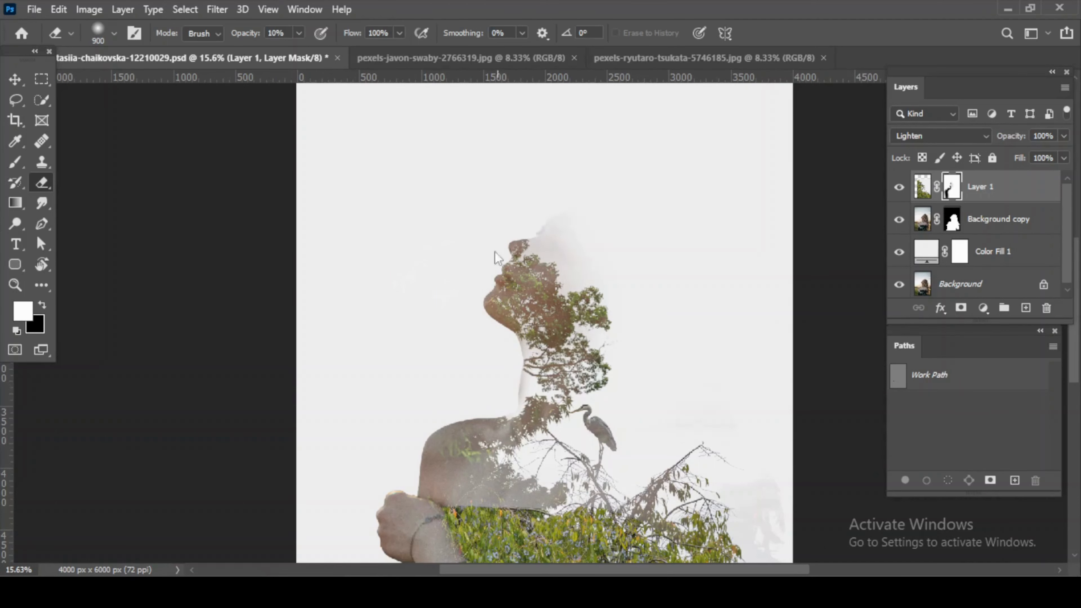
# Fade back the recovered area behind the forehead on Layer 1's mask by erasing with swapped colours at 10% opacity.
pyautogui.scroll(-1, 451, 314)
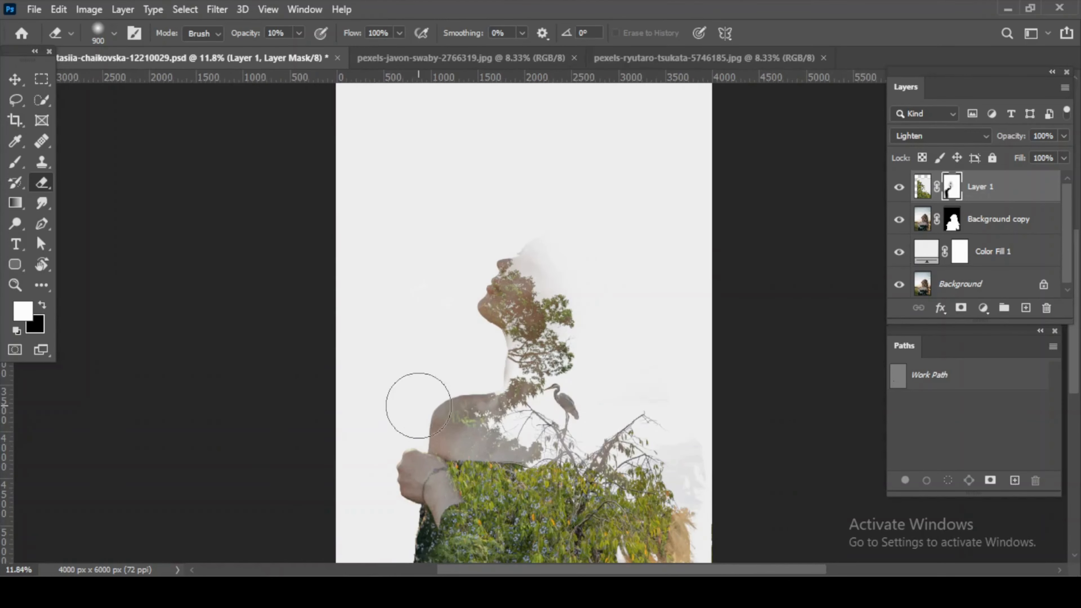
pyautogui.scroll(-2, 470, 350)
pyautogui.press('x')
pyautogui.scroll(3, 570, 249)
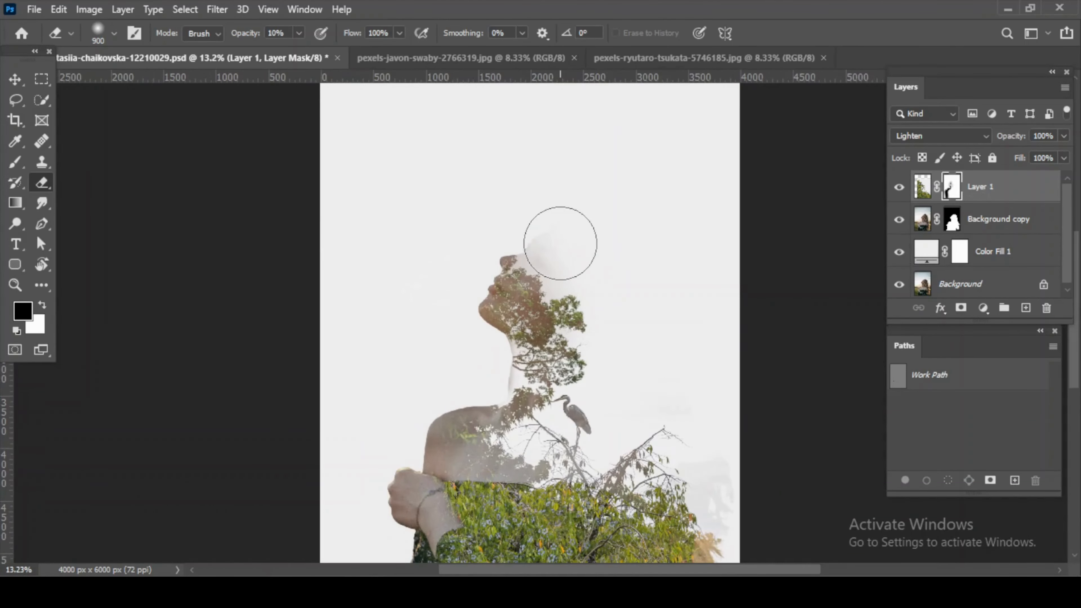
pyautogui.press('x')
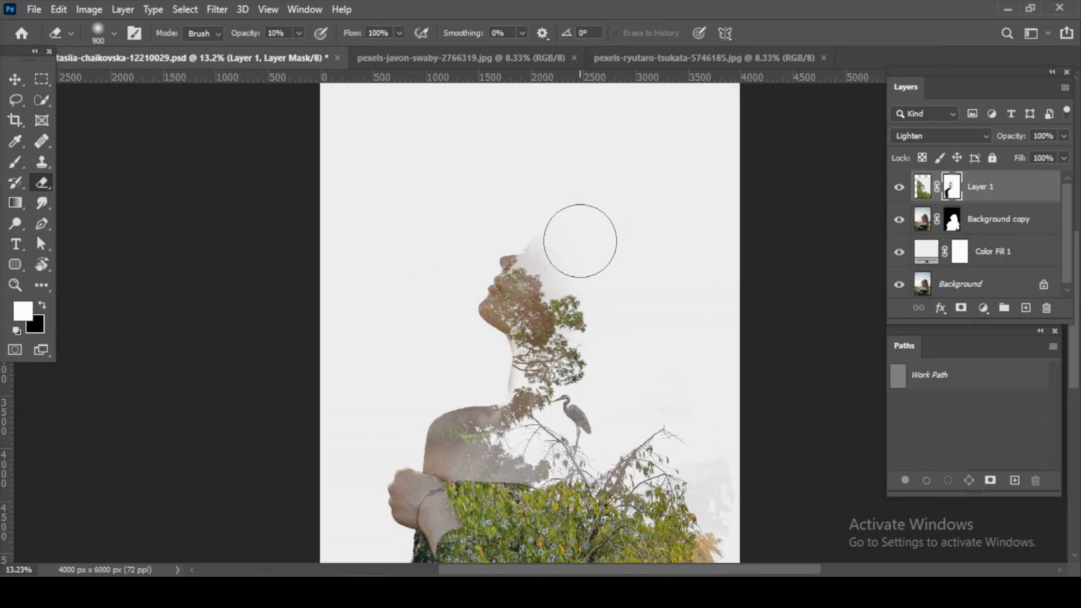
# Try to recover the eye and temple on Layer 1's mask with a 400 px eraser at 90% opacity.
pyautogui.press('[')
pyautogui.press('[')
pyautogui.press('[')
pyautogui.press('[')
pyautogui.press('[')
pyautogui.moveTo(544, 314); pyautogui.dragTo(562, 241)
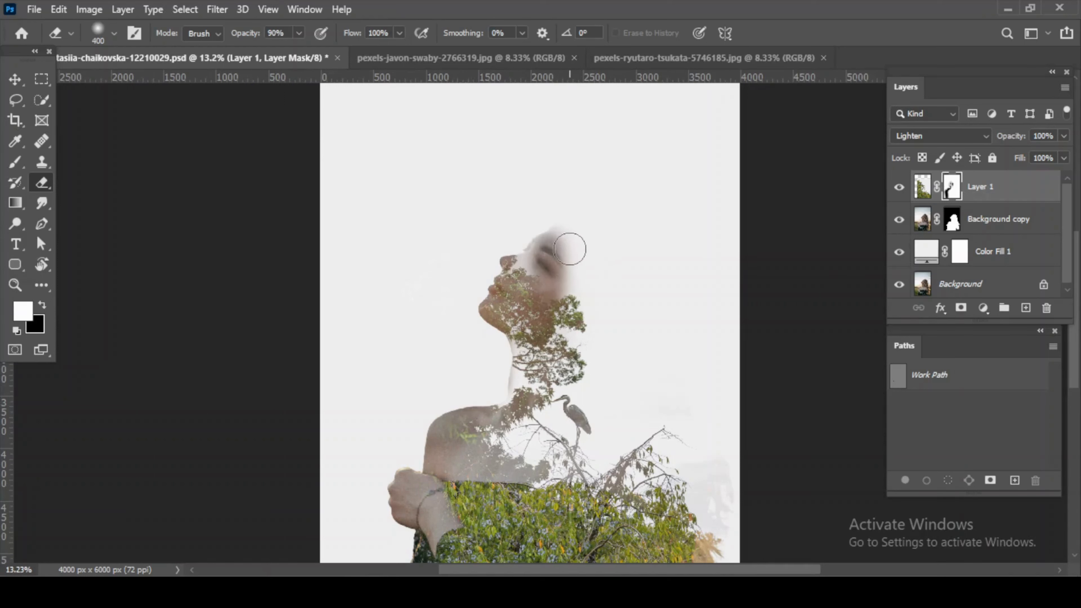
pyautogui.hotkey('ctrl', 'z')
# Soften the edge above the forehead on Layer 1's mask with a 400 px eraser at 30% opacity and swapped colours.
pyautogui.press('x')
pyautogui.press('3')
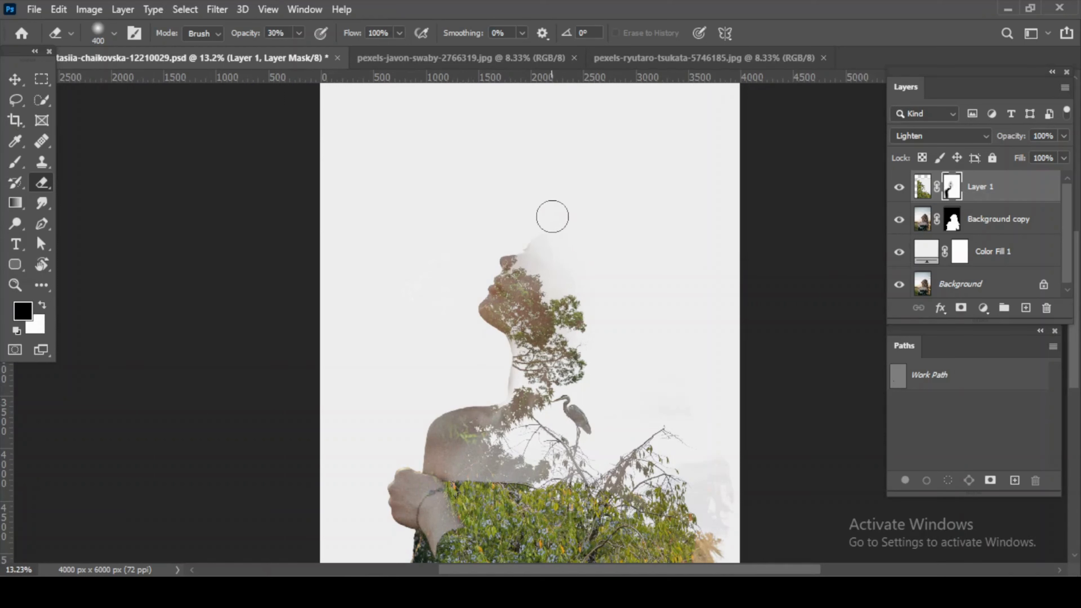
pyautogui.scroll(-1, 543, 184)
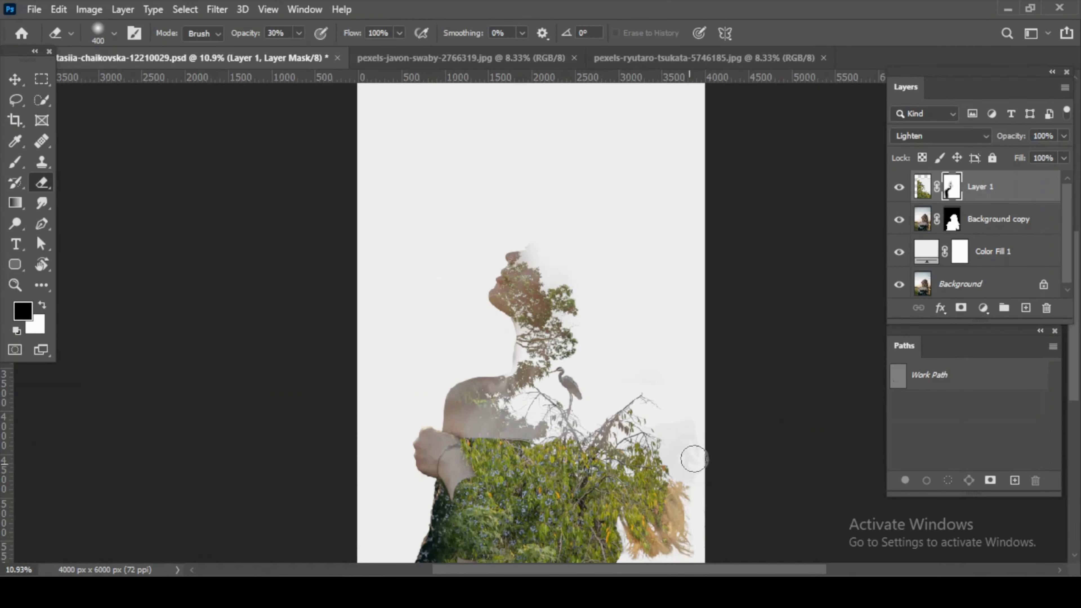
# Blend the hair's outer edge into the backdrop on the Background copy mask at 30% opacity, and check the layer by toggling its visibility.
pyautogui.click(952, 220)
pyautogui.press('x')
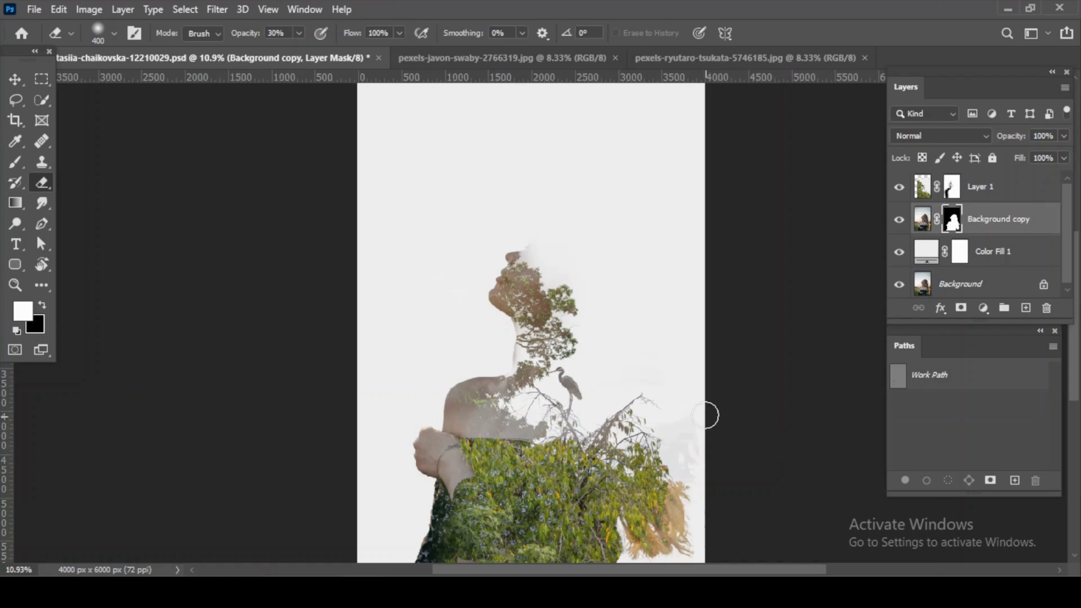
pyautogui.press('x')
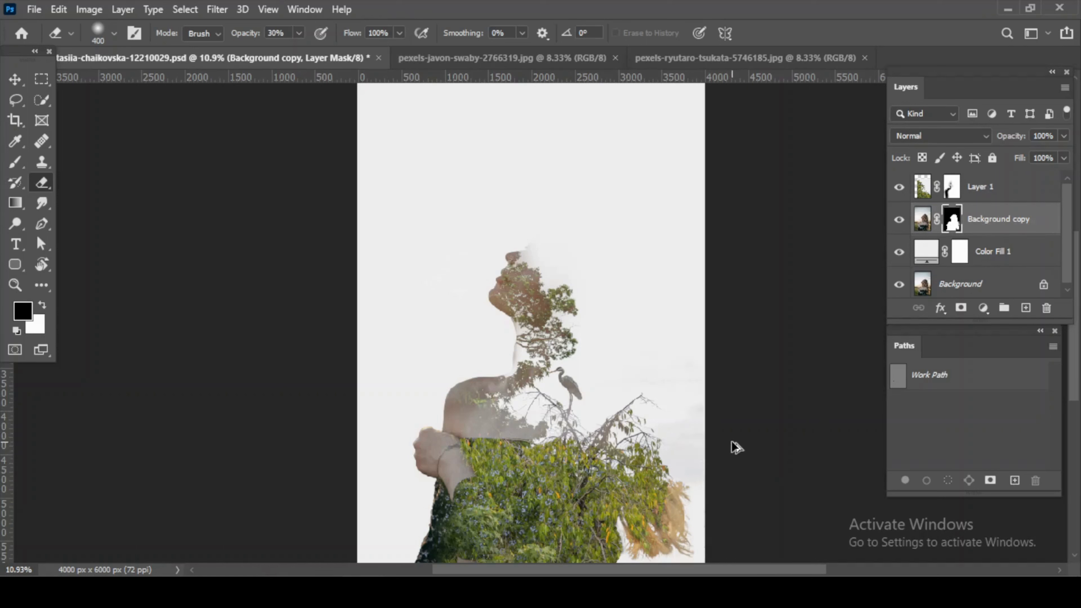
pyautogui.click(900, 220)
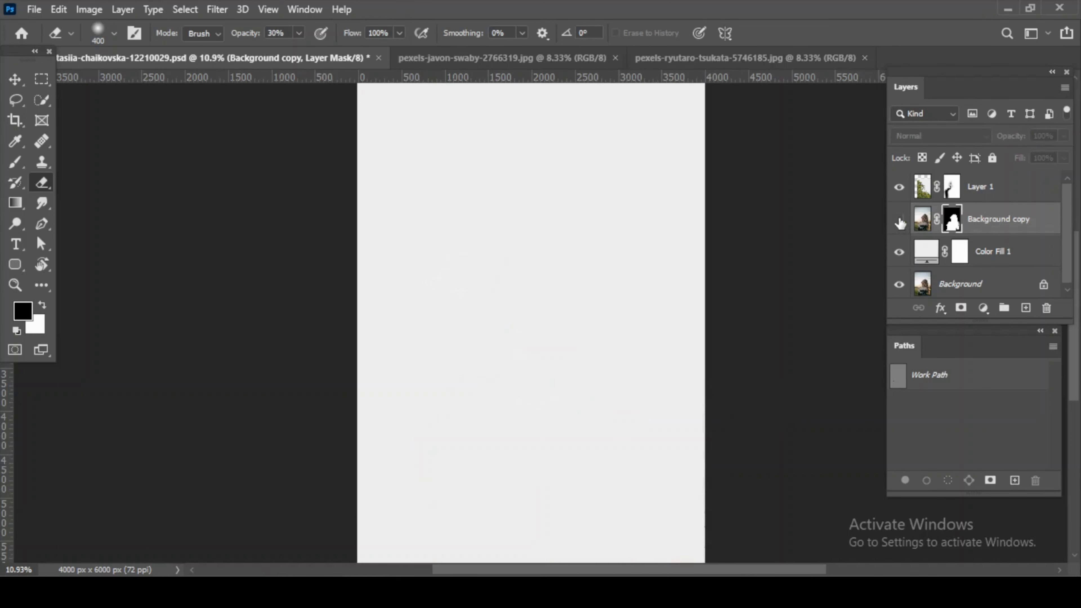
pyautogui.click(899, 220)
# Duplicate Layer 1 and delete the layer mask from the duplicate.
pyautogui.click(983, 190)
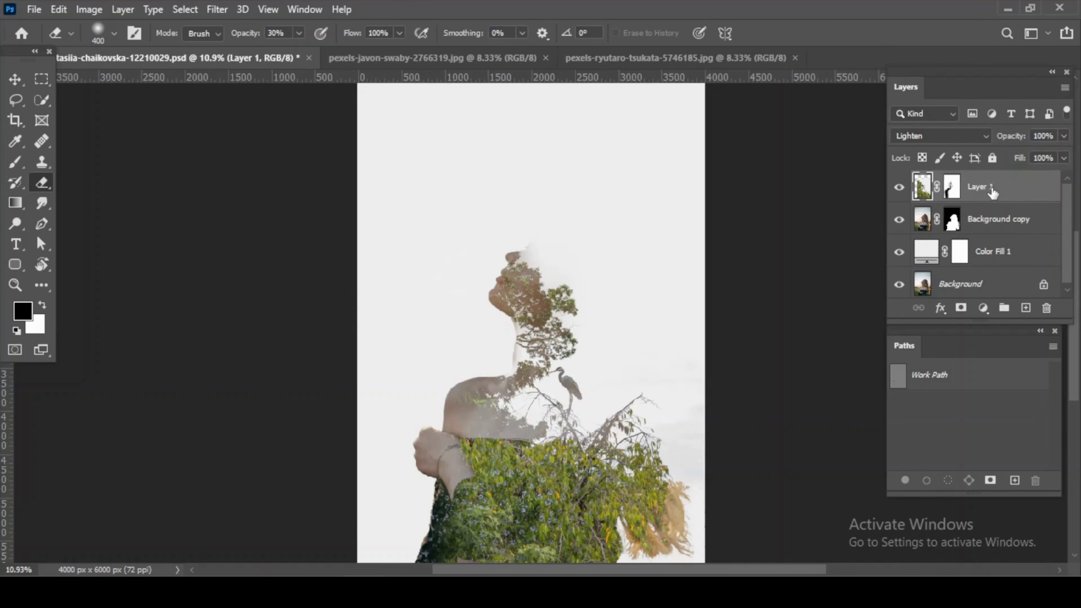
pyautogui.hotkey('ctrl', 'j')
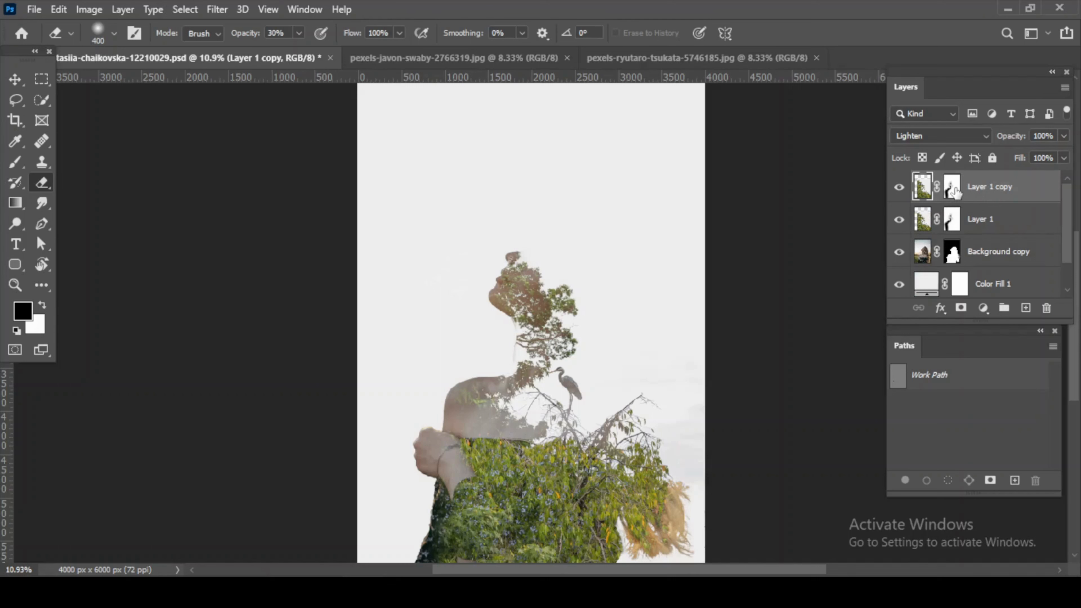
pyautogui.rightClick(953, 190)
pyautogui.click(966, 217)
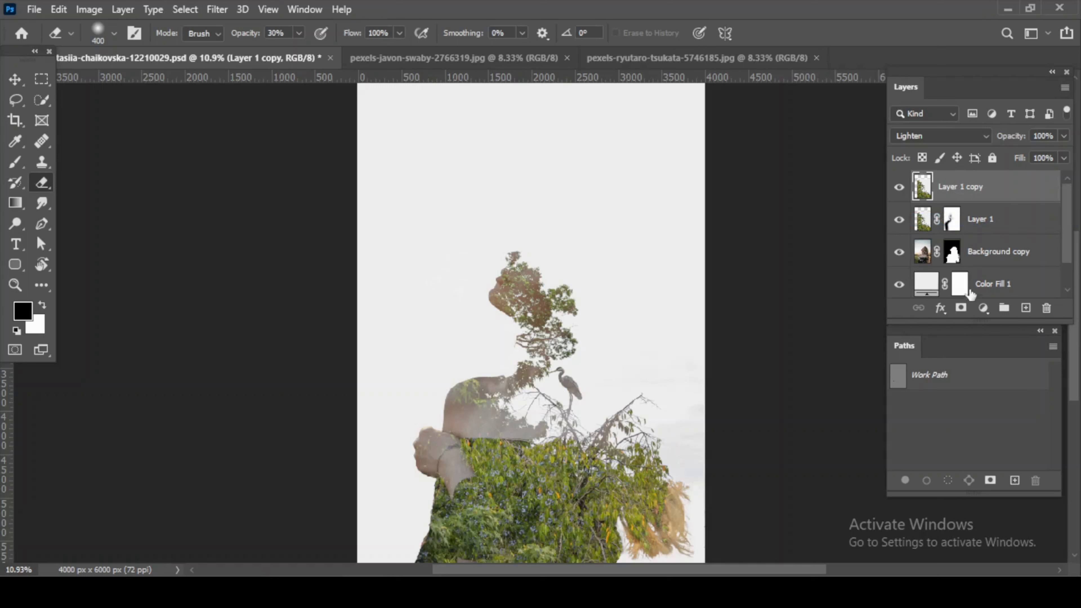
# Add a black, hide-all layer mask to Layer 1 copy and set its blend mode to Normal.
pyautogui.click(960, 307)
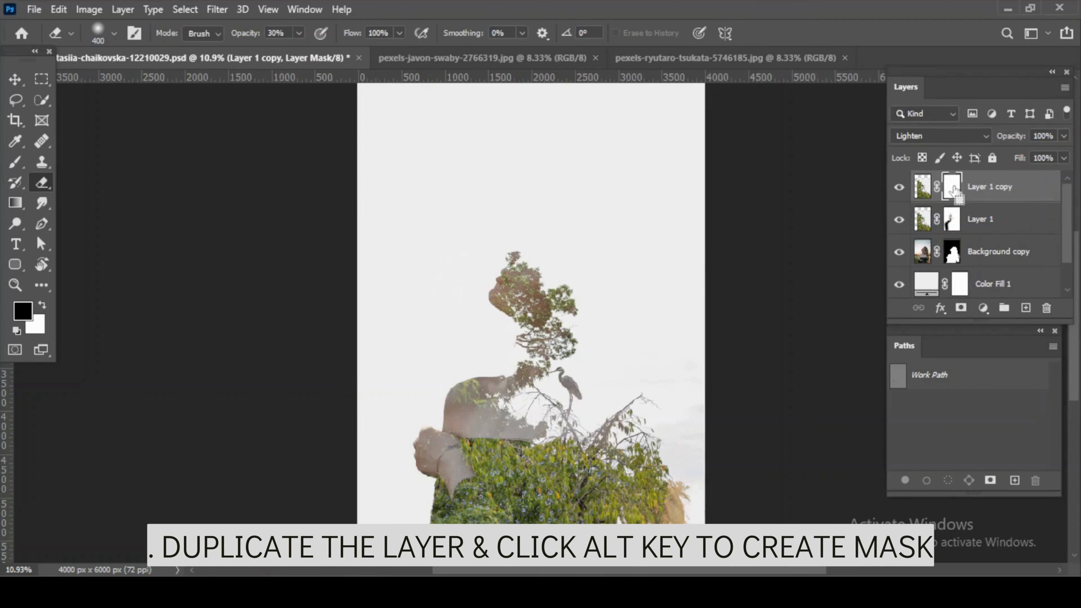
pyautogui.hotkey('ctrl', 'z')
pyautogui.keyDown('alt'); pyautogui.click(961, 308); pyautogui.keyUp('alt')
pyautogui.click(935, 136)
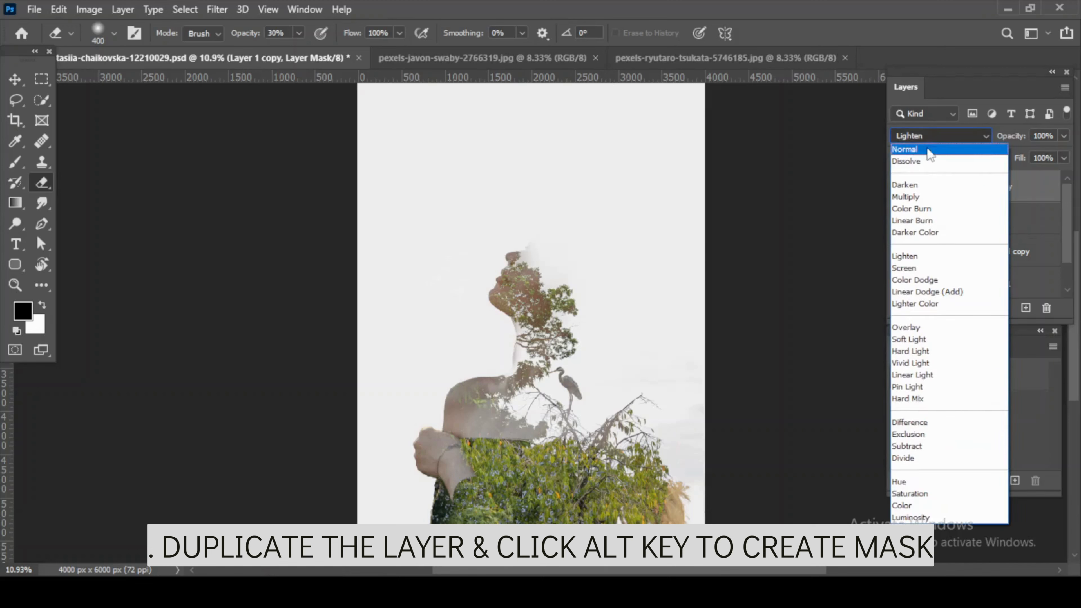
pyautogui.click(924, 153)
# Compare the composition with Layer 1 copy's mask disabled and enabled.
pyautogui.keyDown('shift'); pyautogui.click(948, 190); pyautogui.keyUp('shift')
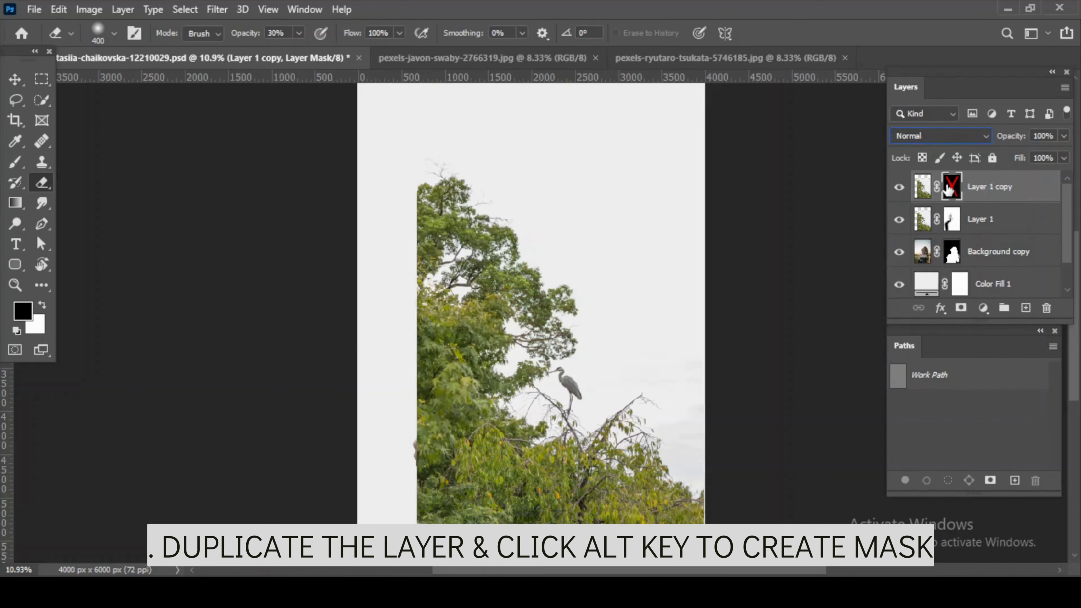
pyautogui.keyDown('shift'); pyautogui.click(948, 190); pyautogui.keyUp('shift')
pyautogui.keyDown('shift'); pyautogui.click(948, 190); pyautogui.keyUp('shift')
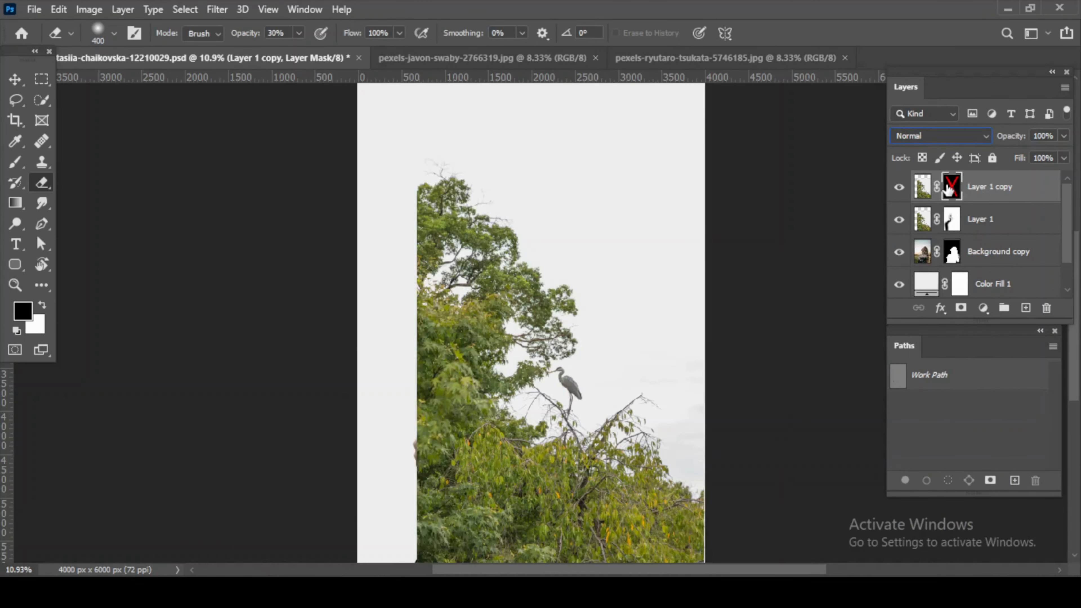
pyautogui.keyDown('shift'); pyautogui.click(948, 190); pyautogui.keyUp('shift')
pyautogui.keyDown('shift'); pyautogui.click(948, 190); pyautogui.keyUp('shift')
pyautogui.keyDown('shift'); pyautogui.click(948, 191); pyautogui.keyUp('shift')
# Clip Layer 1 and Layer 1 copy to Background copy, and check the clipping by toggling Layer 1 copy's mask.
pyautogui.keyDown('alt'); pyautogui.click(962, 235); pyautogui.keyUp('alt')
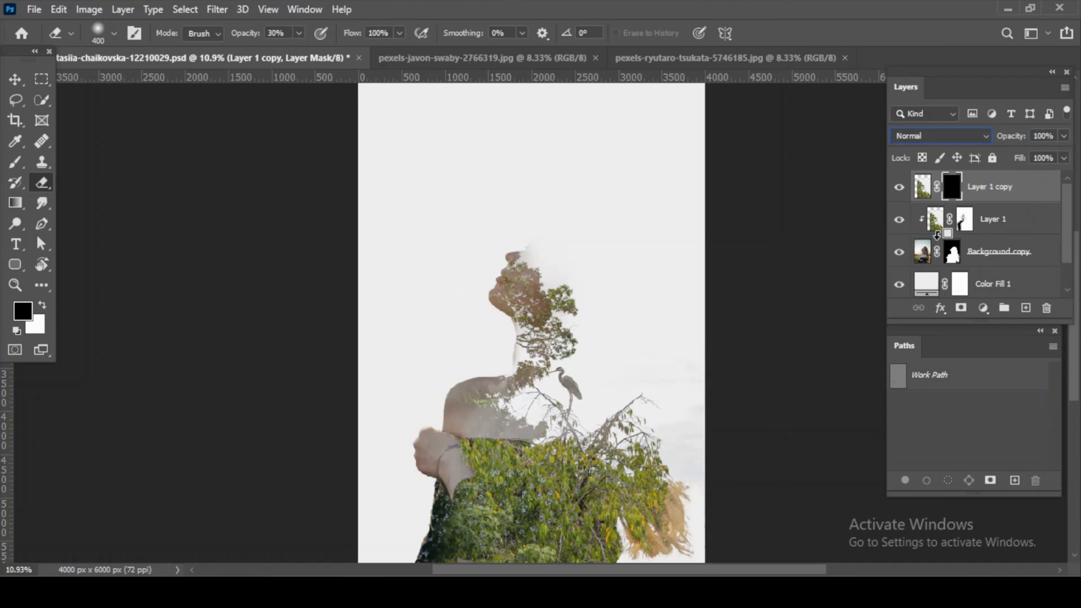
pyautogui.keyDown('alt'); pyautogui.click(947, 201); pyautogui.keyUp('alt')
pyautogui.keyDown('shift'); pyautogui.click(967, 186); pyautogui.keyUp('shift')
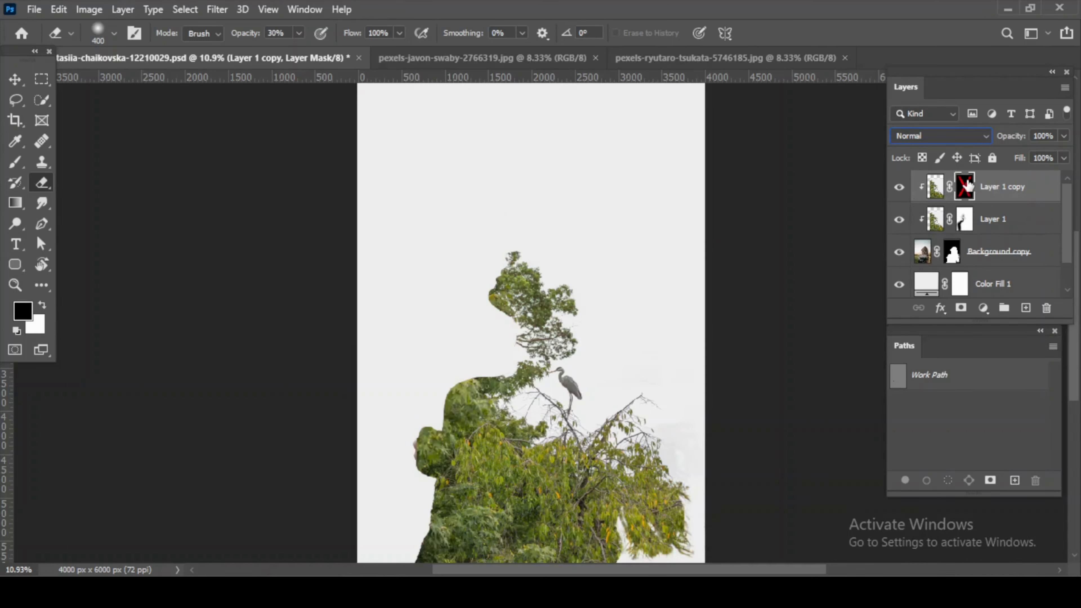
pyautogui.keyDown('shift'); pyautogui.click(967, 186); pyautogui.keyUp('shift')
pyautogui.keyDown('shift'); pyautogui.click(967, 186); pyautogui.keyUp('shift')
pyautogui.keyDown('shift'); pyautogui.click(967, 186); pyautogui.keyUp('shift')
pyautogui.keyDown('shift'); pyautogui.click(967, 187); pyautogui.keyUp('shift')
pyautogui.keyDown('shift'); pyautogui.click(967, 186); pyautogui.keyUp('shift')
pyautogui.keyDown('shift'); pyautogui.click(967, 186); pyautogui.keyUp('shift')
pyautogui.keyDown('shift'); pyautogui.click(967, 186); pyautogui.keyUp('shift')
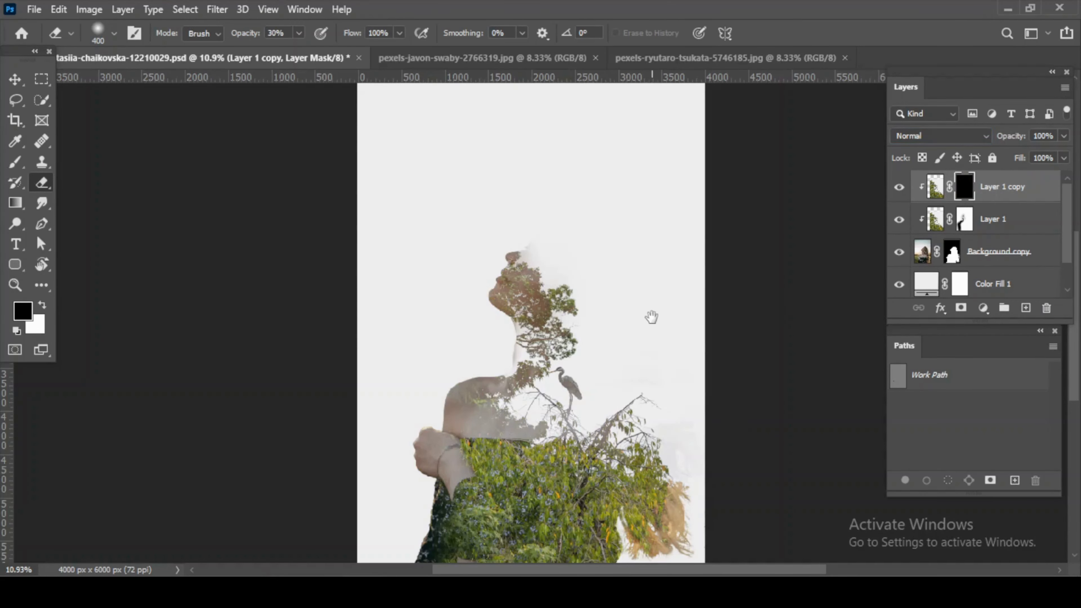
# Fade the foliage along the torso's lower edge on Layer 1's mask with a 1000 px eraser and swapped colours.
pyautogui.scroll(-2, 649, 317)
pyautogui.scroll(6, 562, 528)
pyautogui.moveTo(599, 482); pyautogui.dragTo(599, 325)
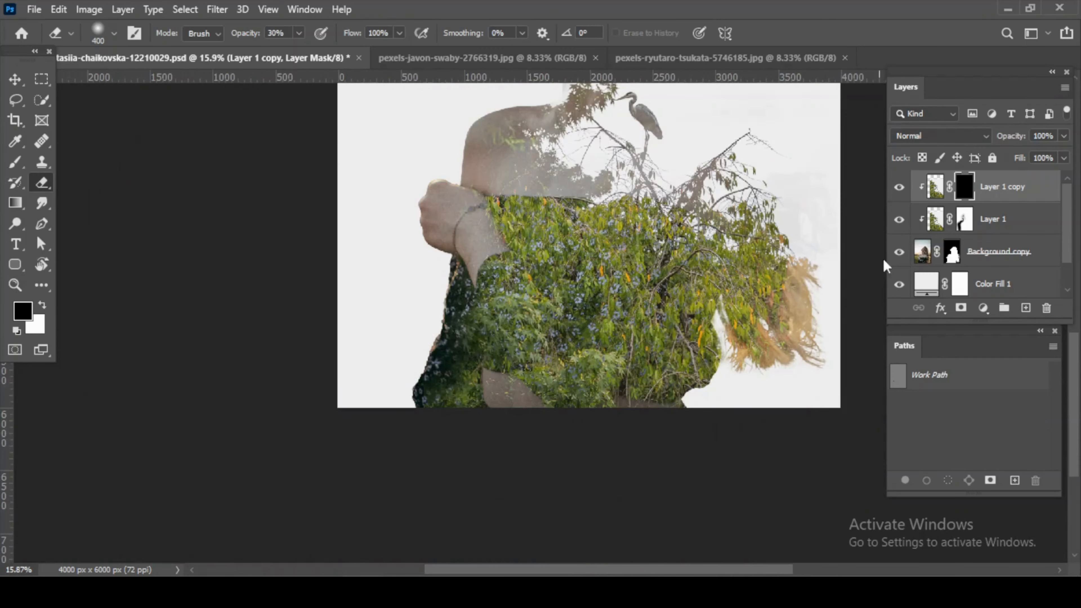
pyautogui.click(964, 219)
pyautogui.press(']')
pyautogui.press(']')
pyautogui.press(']')
pyautogui.press(']')
pyautogui.press(']')
pyautogui.press(']')
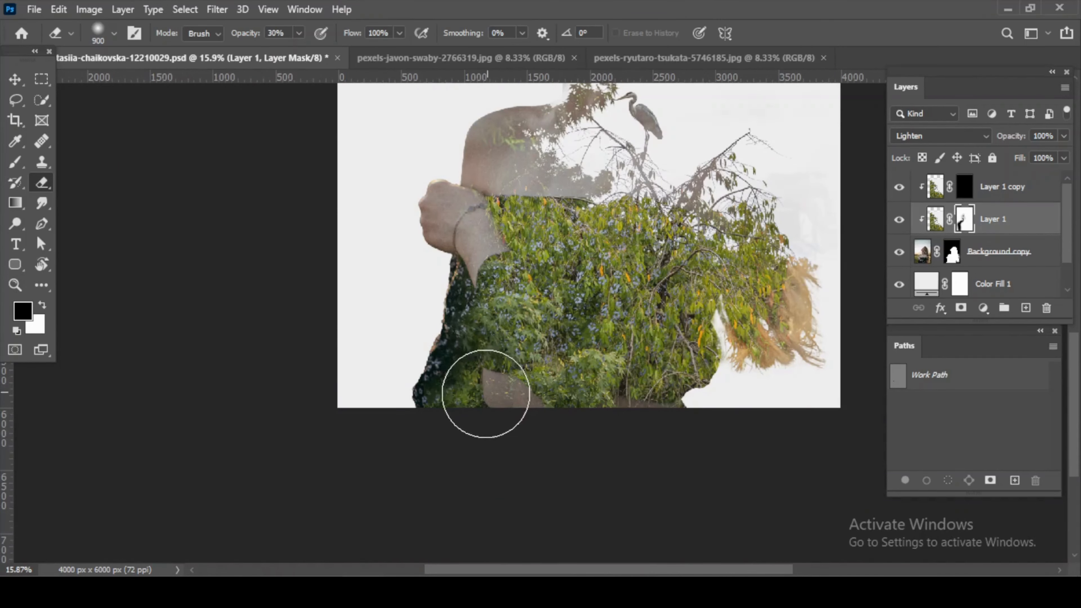
pyautogui.press('x')
pyautogui.moveTo(479, 390); pyautogui.dragTo(677, 410)
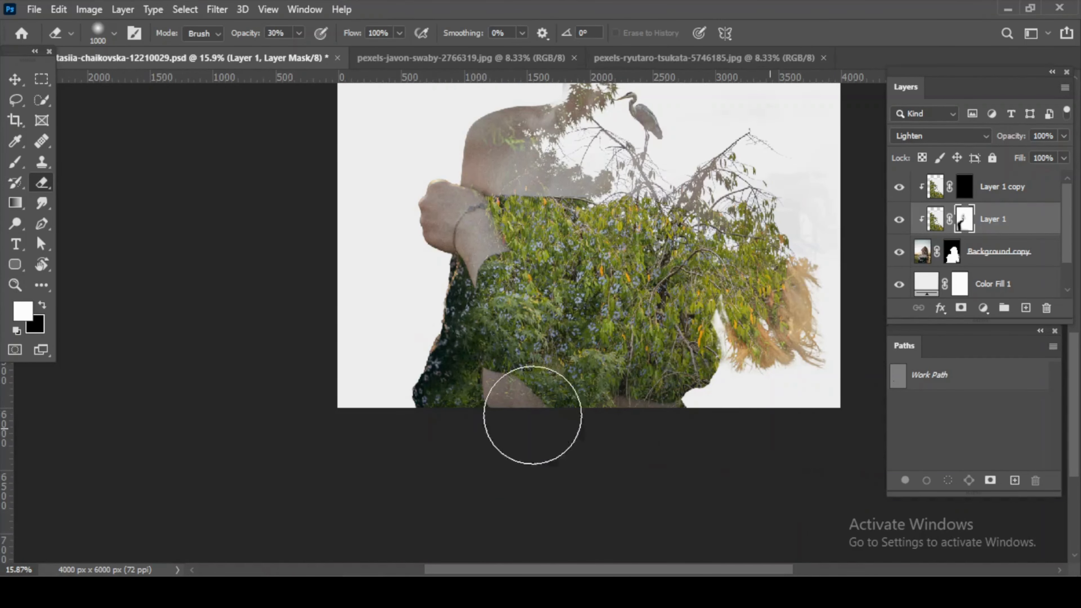
pyautogui.moveTo(531, 416); pyautogui.dragTo(645, 404)
pyautogui.moveTo(749, 364); pyautogui.dragTo(799, 406)
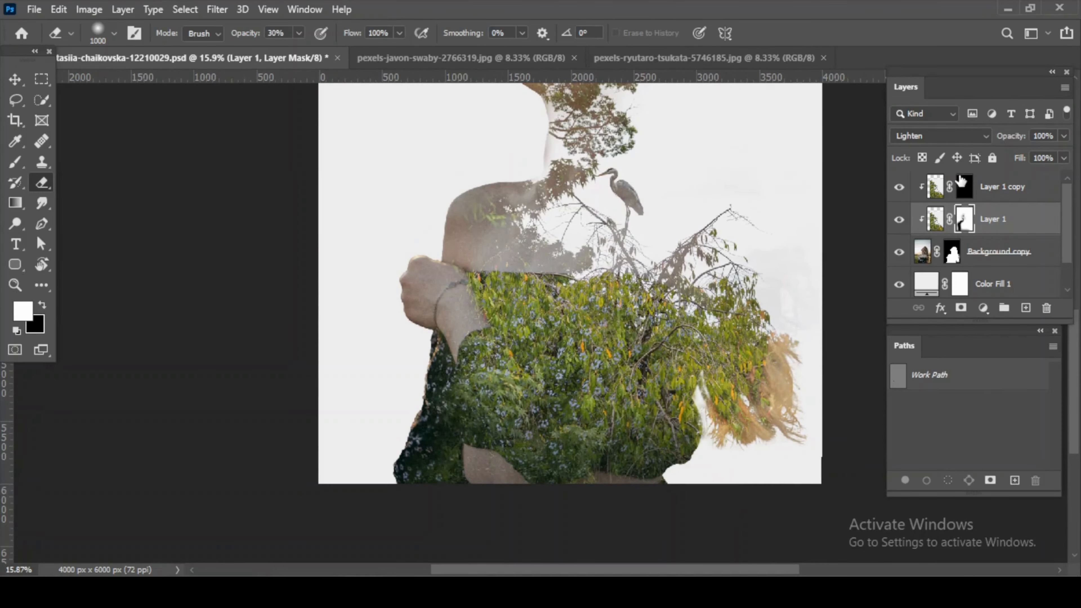
# Reveal the tree over the torso and blonde hair ends on Layer 1 copy's mask with a 1000 px eraser and swapped colours.
pyautogui.click(963, 187)
pyautogui.press('x')
pyautogui.moveTo(553, 375)
pyautogui.mouseDown()
pyautogui.moveTo(494, 357)
pyautogui.moveTo(500, 374)
pyautogui.mouseUp()
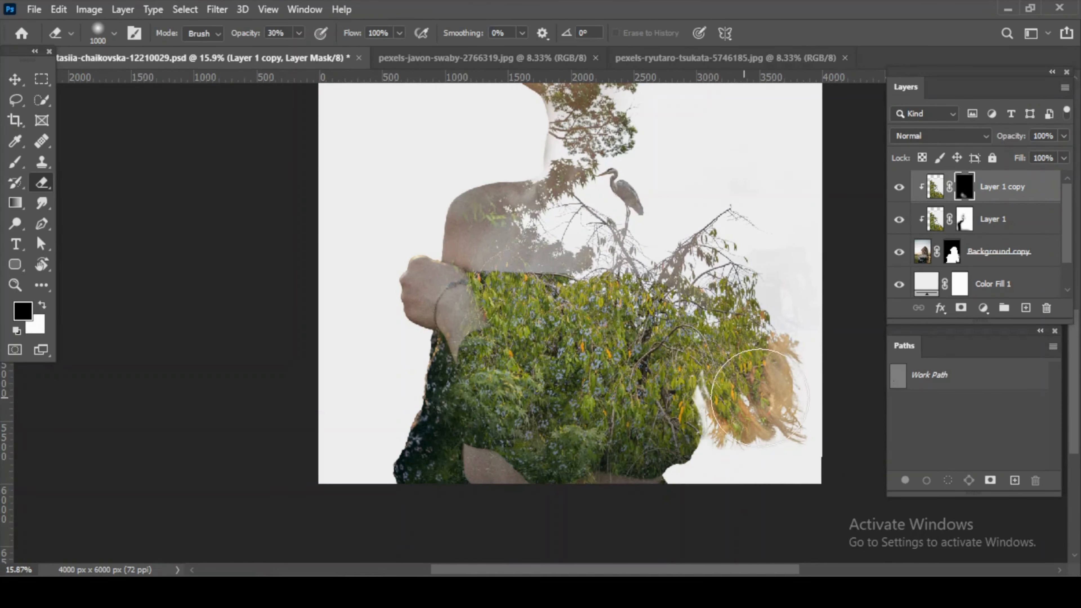
pyautogui.moveTo(760, 398)
pyautogui.mouseDown()
pyautogui.moveTo(772, 350)
pyautogui.moveTo(818, 469)
pyautogui.mouseUp()
pyautogui.scroll(-2, 621, 369)
# Select Layer 1's mask with a 1300 px eraser and swapped colours, and review the whole portrait.
pyautogui.press('x')
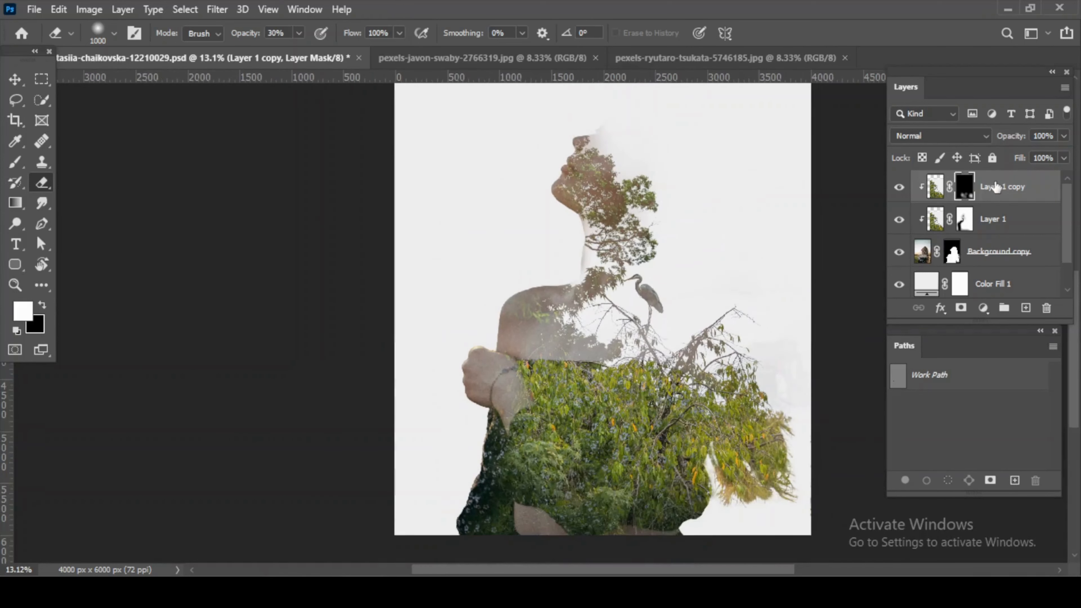
pyautogui.click(964, 219)
pyautogui.press(']')
pyautogui.press(']')
pyautogui.press(']')
pyautogui.scroll(-2, 503, 372)
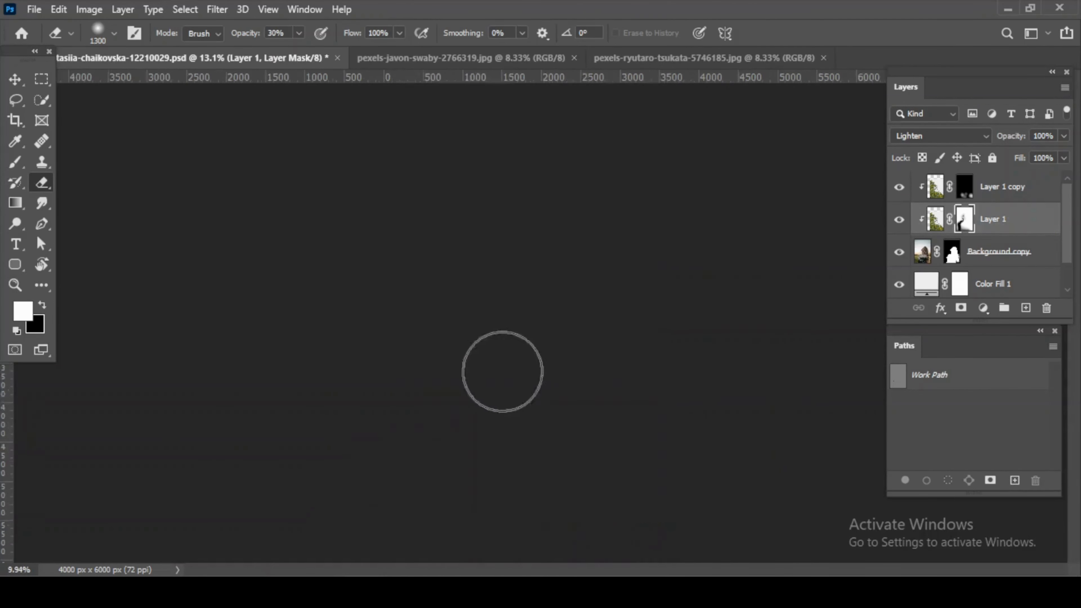
pyautogui.scroll(-1, 475, 217)
pyautogui.scroll(-1, 951, 294)
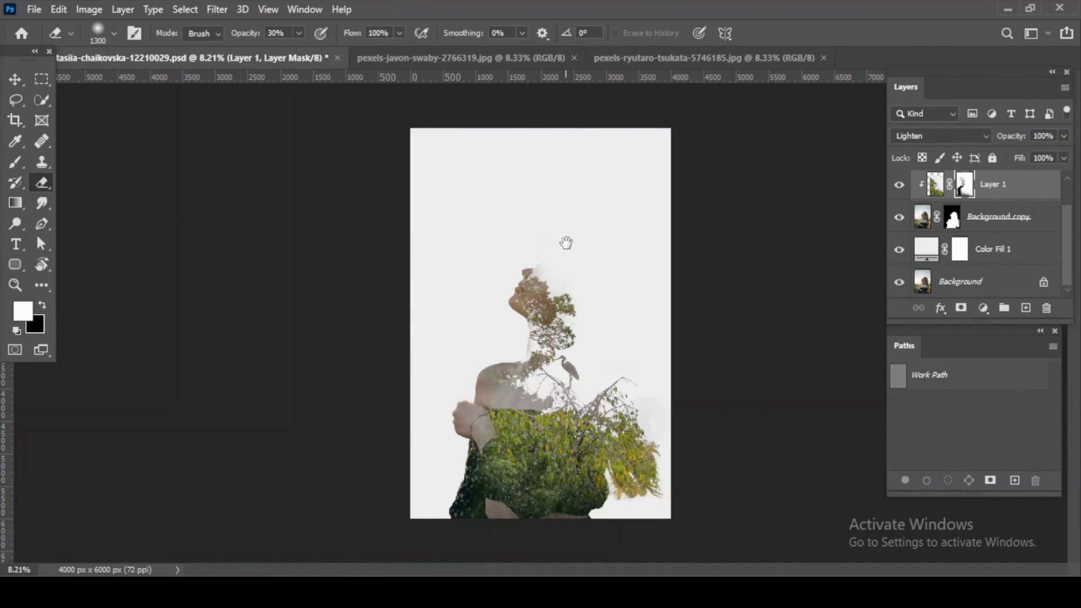
pyautogui.scroll(-1, 584, 244)
pyautogui.scroll(1, 1018, 226)
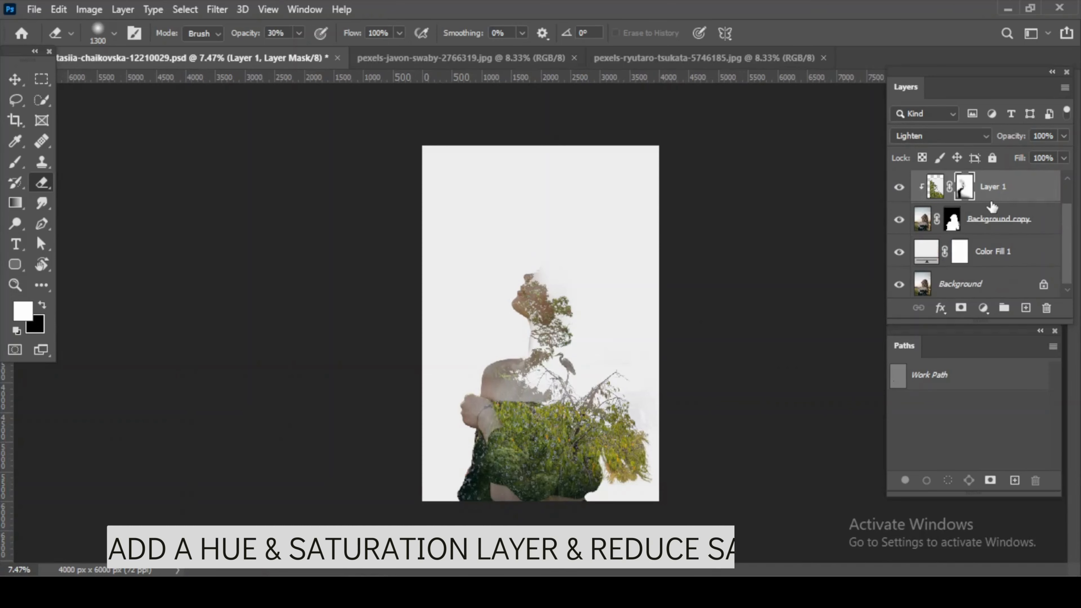
# Add a Hue/Saturation adjustment above Layer 1 copy with saturation at -35 and clip it to the layers below.
pyautogui.click(992, 195)
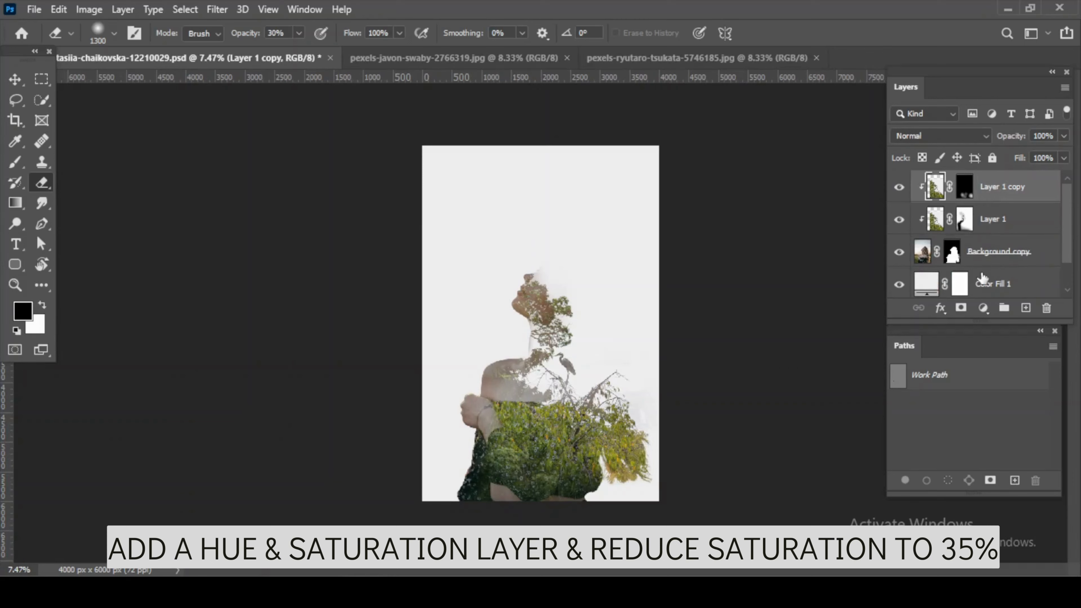
pyautogui.click(982, 308)
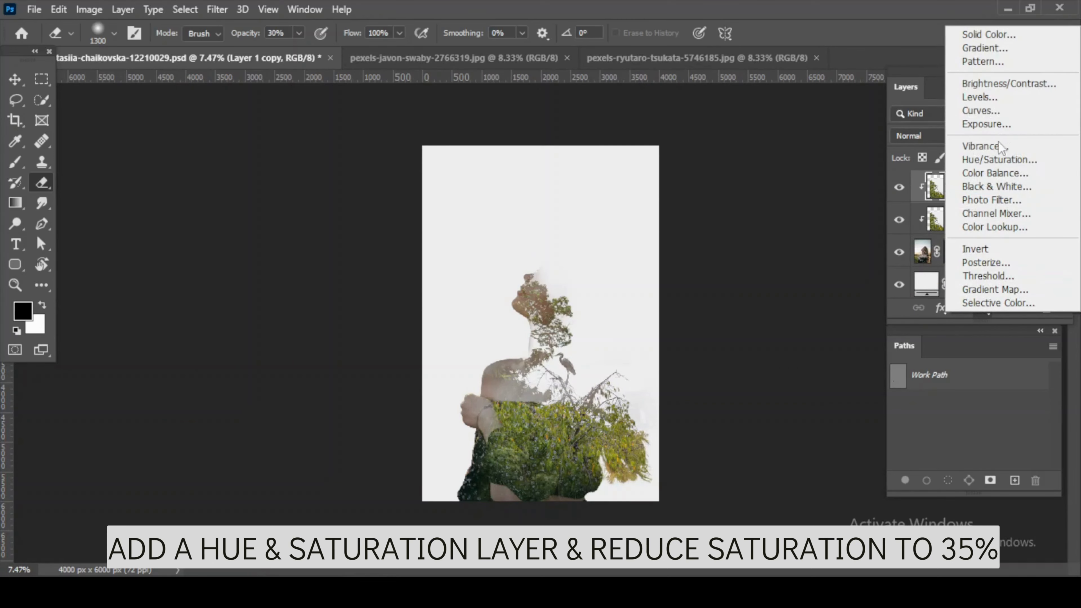
pyautogui.click(999, 160)
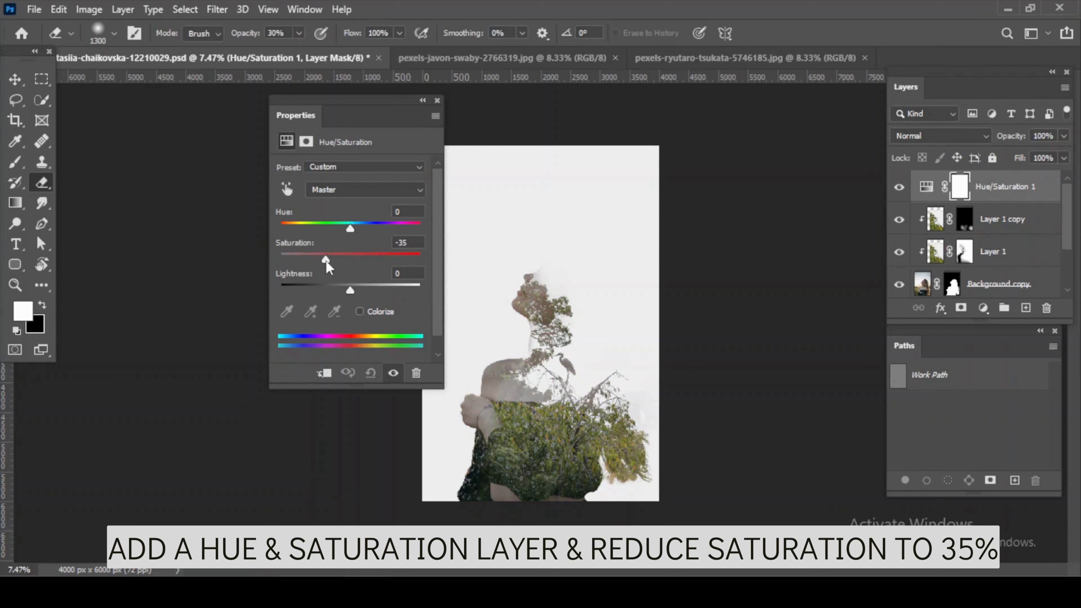
pyautogui.click(437, 100)
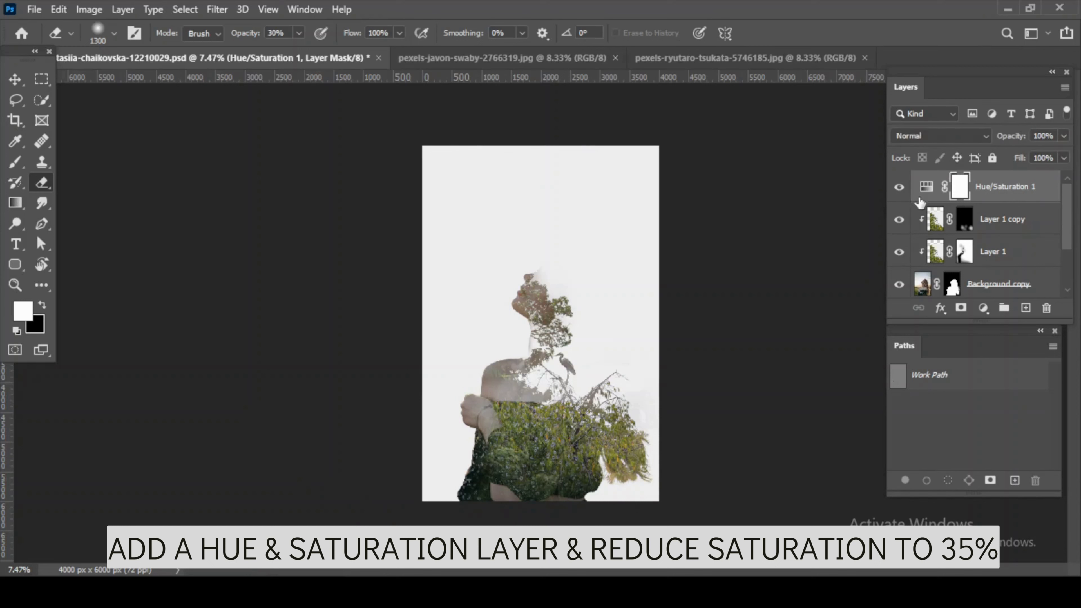
pyautogui.keyDown('alt'); pyautogui.click(932, 199); pyautogui.keyUp('alt')
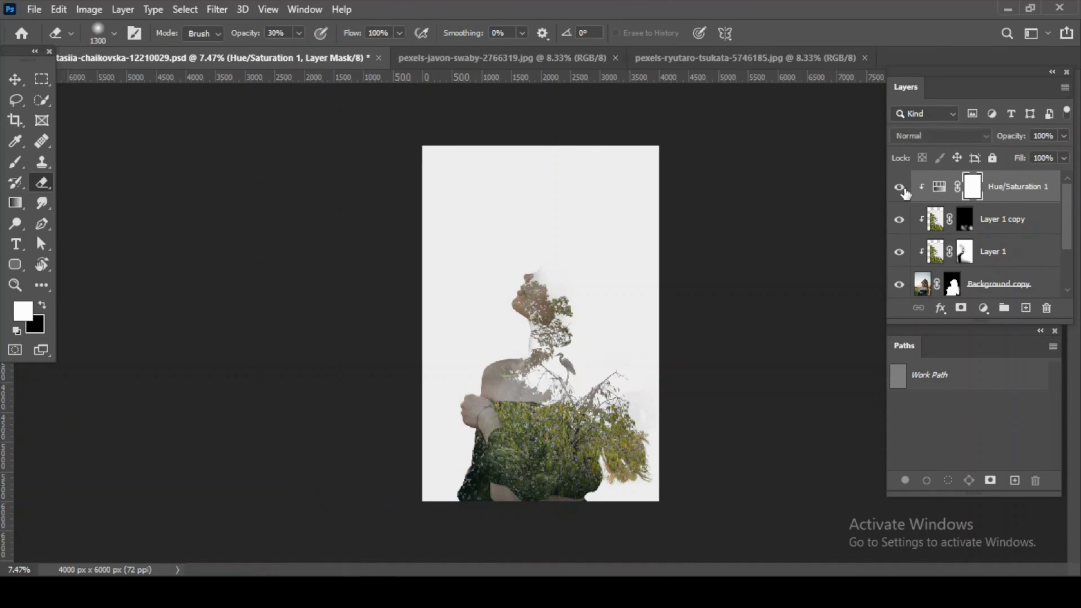
# Cover the faint haze beside the outer branches on Layer 1's mask with an 800 px eraser, undoing the first stroke and swapping colours.
pyautogui.scroll(4, 675, 458)
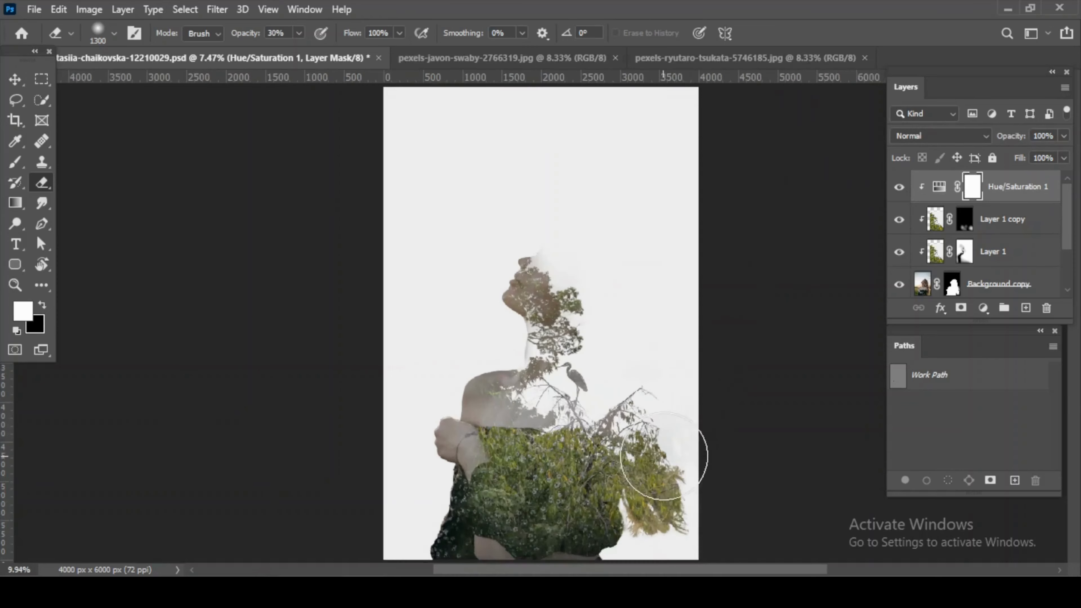
pyautogui.click(964, 219)
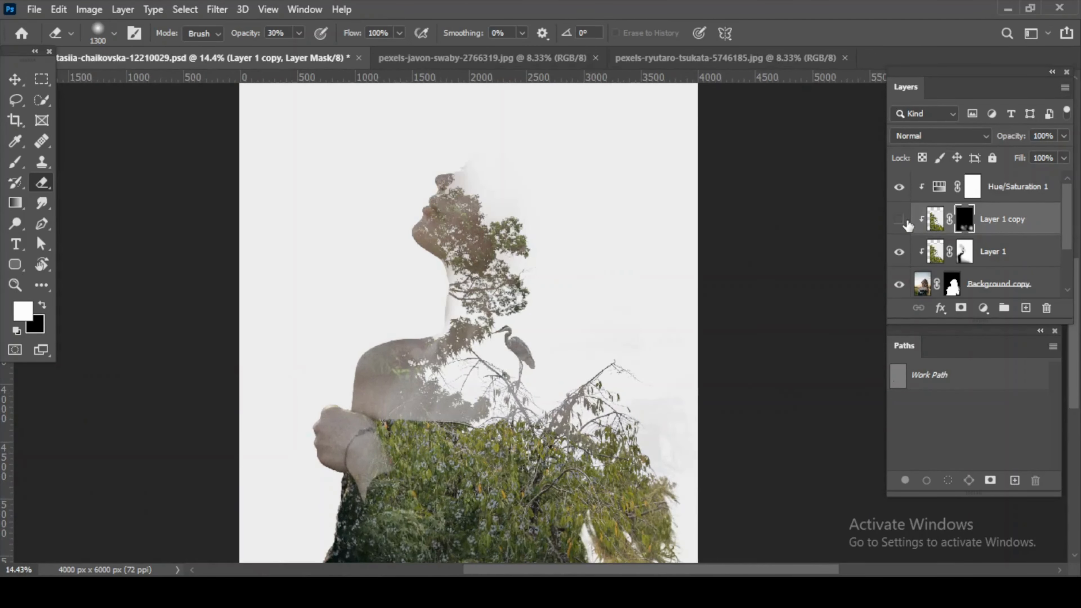
pyautogui.click(899, 252)
pyautogui.click(899, 253)
pyautogui.click(965, 251)
pyautogui.press('[')
pyautogui.press('[')
pyautogui.press('[')
pyautogui.press('[')
pyautogui.press('[')
pyautogui.moveTo(693, 381); pyautogui.dragTo(701, 485)
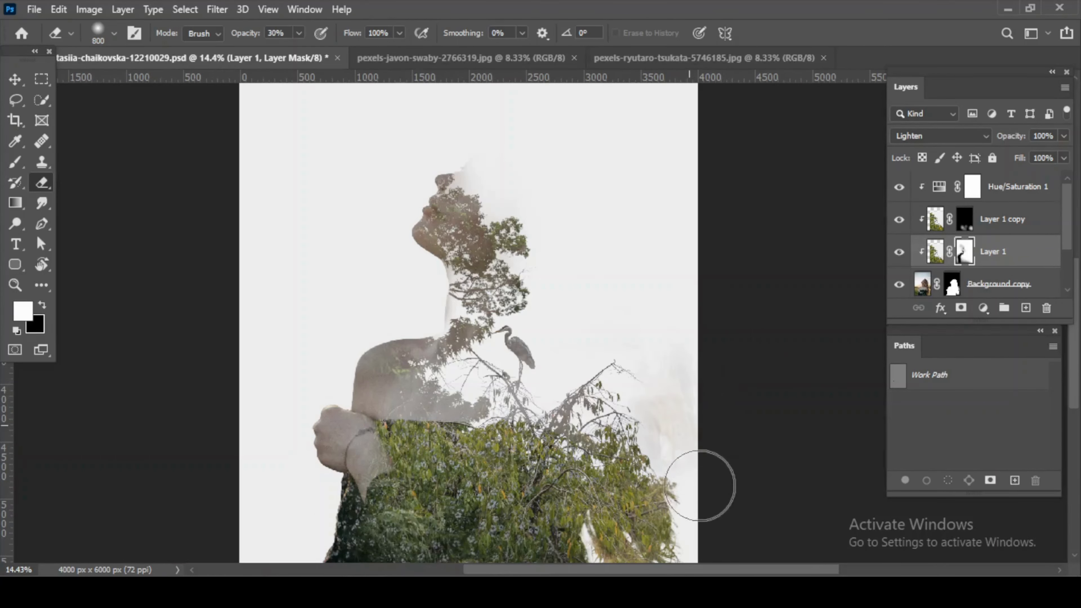
pyautogui.hotkey('ctrl', 'z')
pyautogui.press('x')
pyautogui.moveTo(681, 349)
pyautogui.mouseDown()
pyautogui.moveTo(700, 434)
pyautogui.moveTo(693, 389)
pyautogui.mouseUp()
pyautogui.hotkey('ctrl', '0')
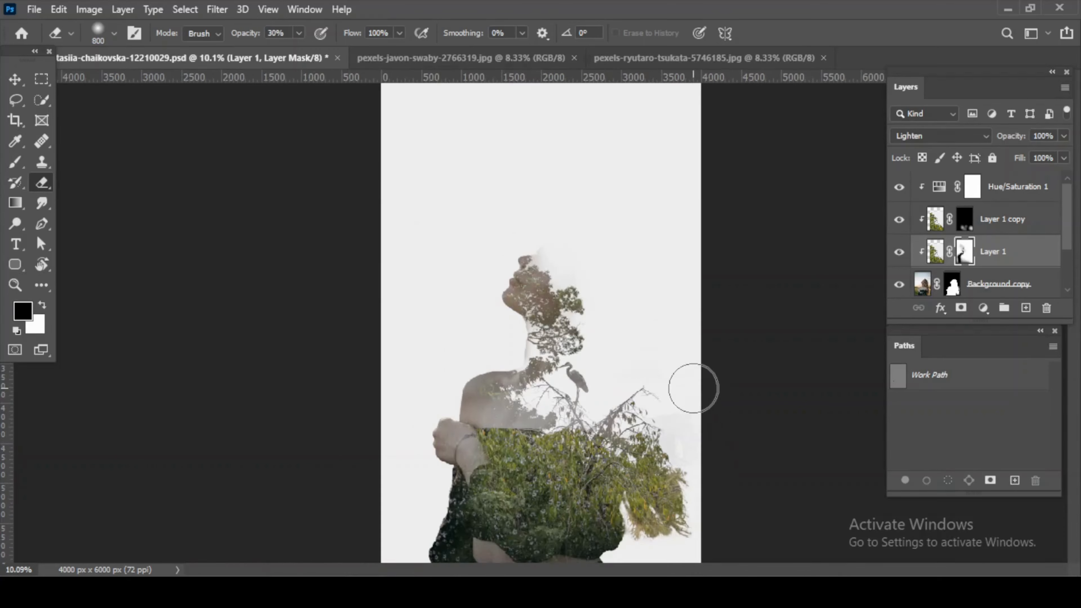
# Select the Background copy mask, swap the colours, and inspect the backdrop around the hair and branches.
pyautogui.click(952, 286)
pyautogui.scroll(1, 732, 447)
pyautogui.press('x')
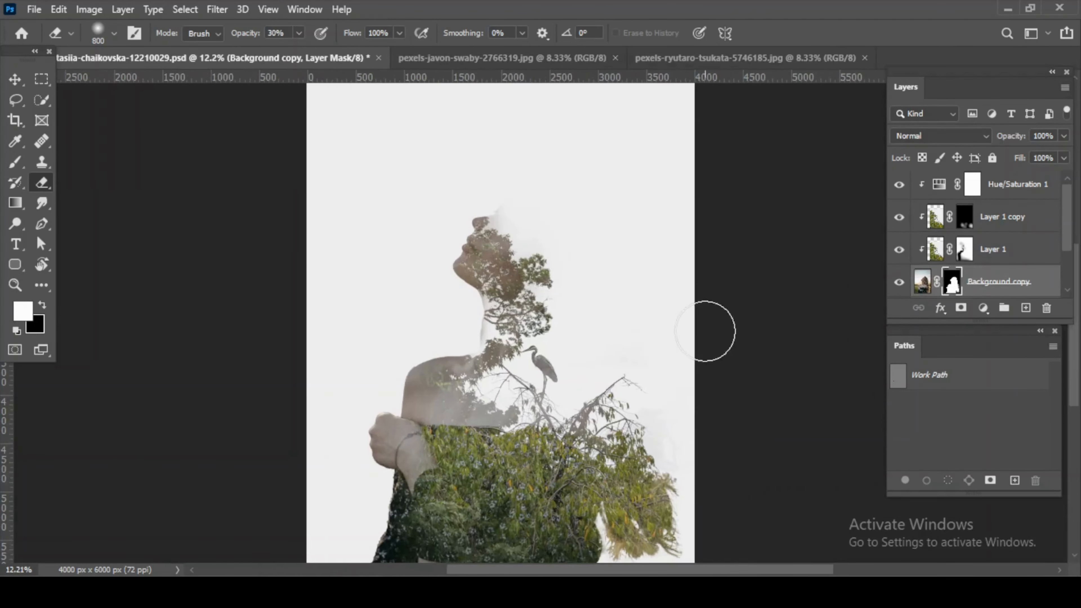
pyautogui.scroll(-3, 705, 331)
pyautogui.scroll(2, 655, 245)
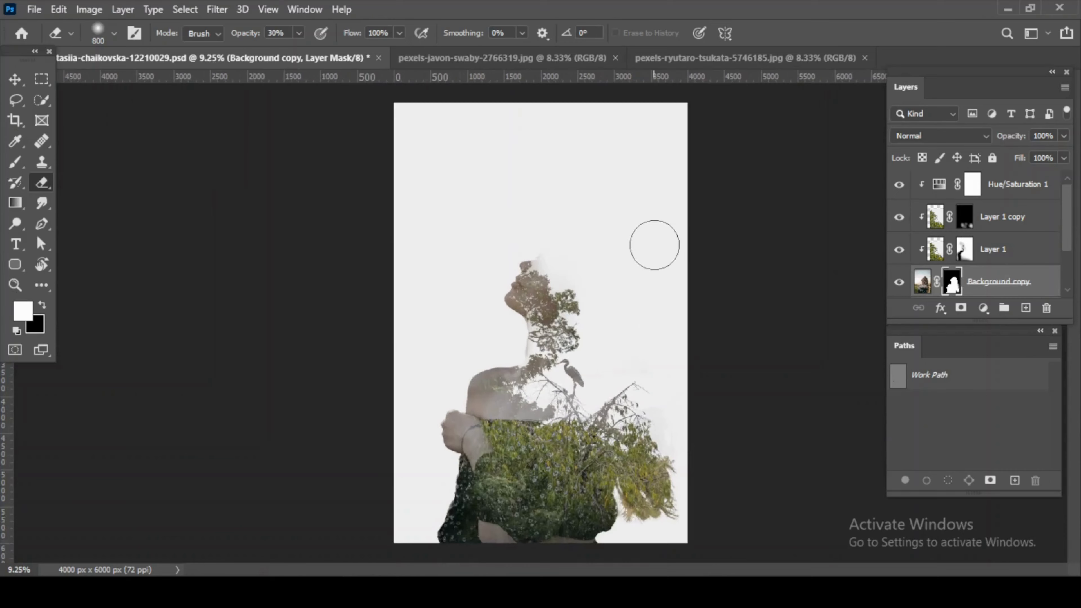
pyautogui.scroll(1, 655, 245)
# Switch to the driftwood beach photo, outline the flock of birds with the Lasso tool and copy it.
pyautogui.click(572, 56)
pyautogui.press('x')
pyautogui.scroll(2, 644, 217)
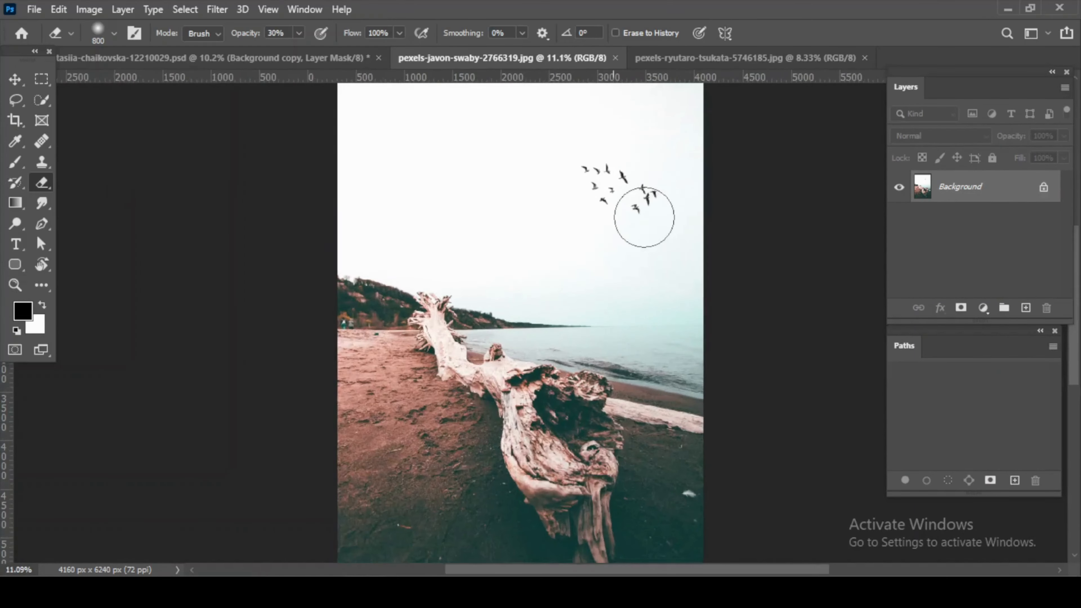
pyautogui.scroll(2, 644, 217)
pyautogui.press('l')
pyautogui.moveTo(550, 126); pyautogui.dragTo(548, 196)
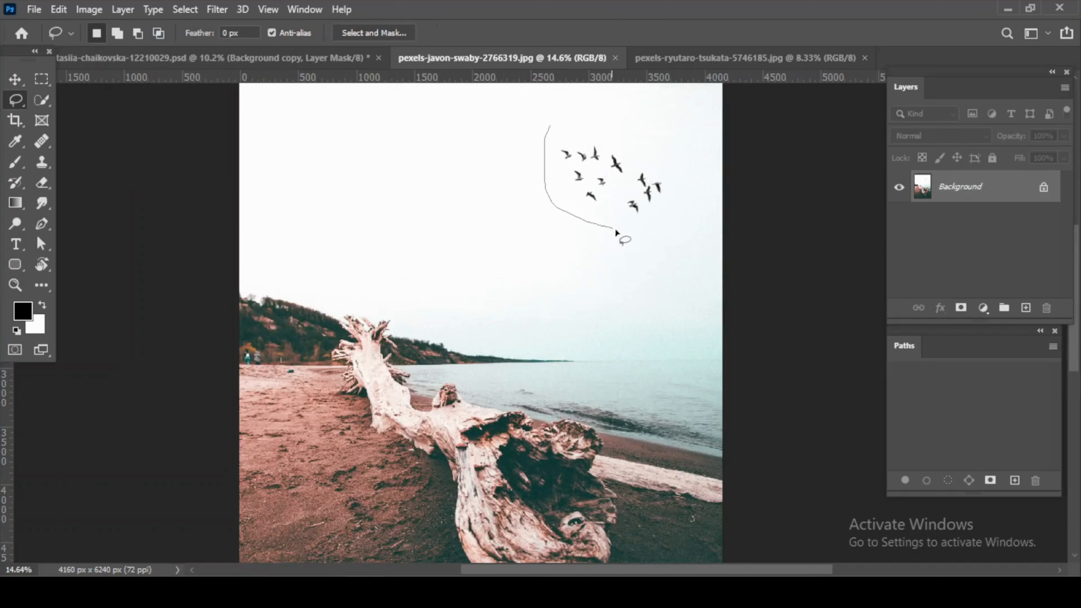
pyautogui.moveTo(615, 229)
pyautogui.mouseDown()
pyautogui.moveTo(690, 195)
pyautogui.moveTo(648, 144)
pyautogui.moveTo(553, 123)
pyautogui.mouseUp()
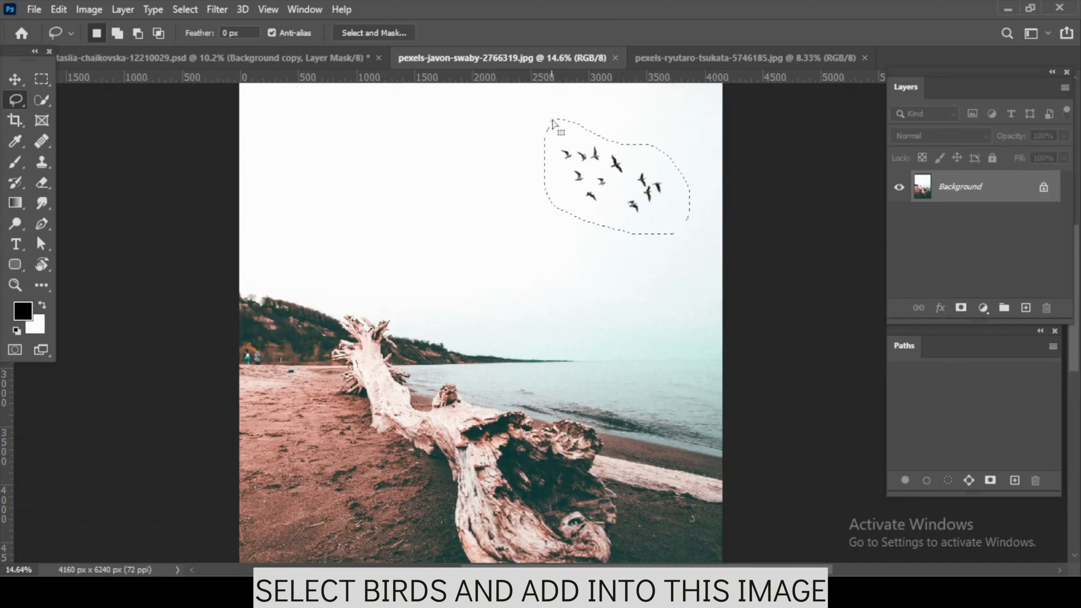
pyautogui.hotkey('ctrl', 'c')
# Paste the birds into the portrait document as the top layer and move them beside the head, to about X 2970 px, Y 2200 px.
pyautogui.click(280, 60)
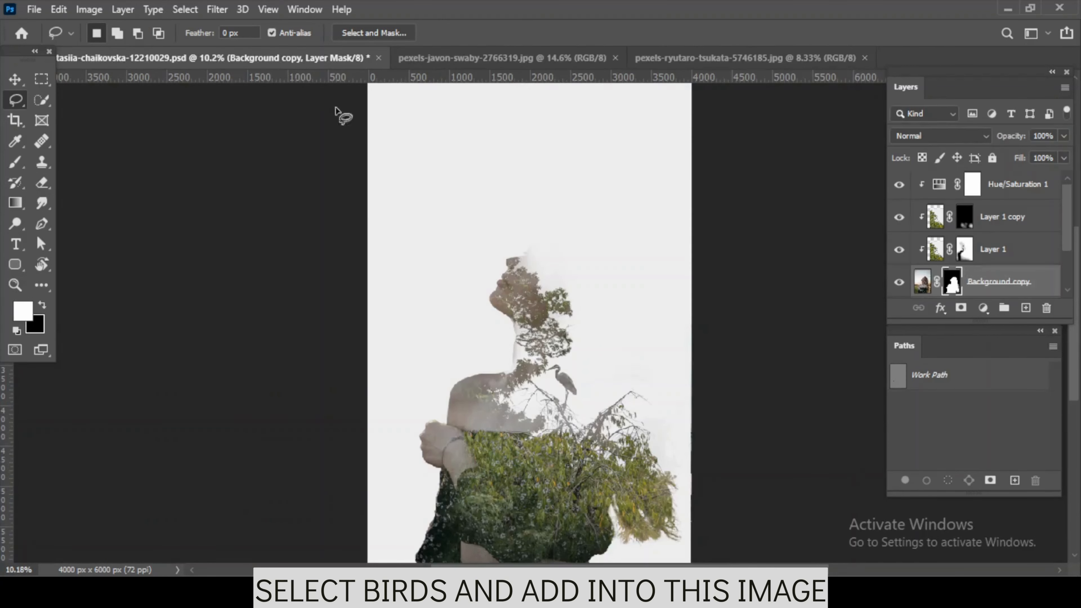
pyautogui.hotkey('ctrl', 'v')
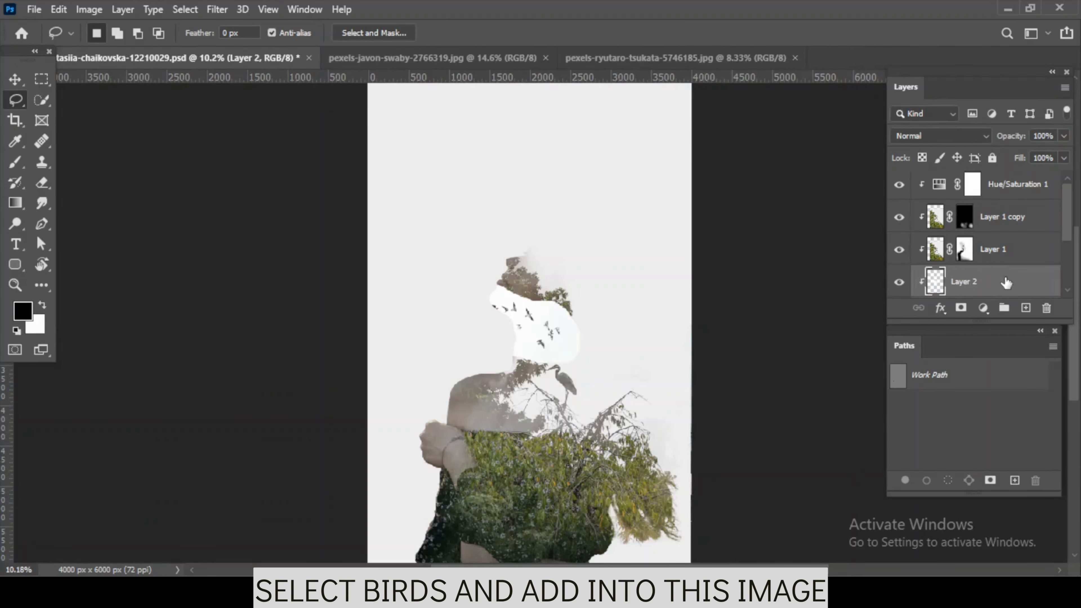
pyautogui.hotkey('ctrl', 'shift', ']')
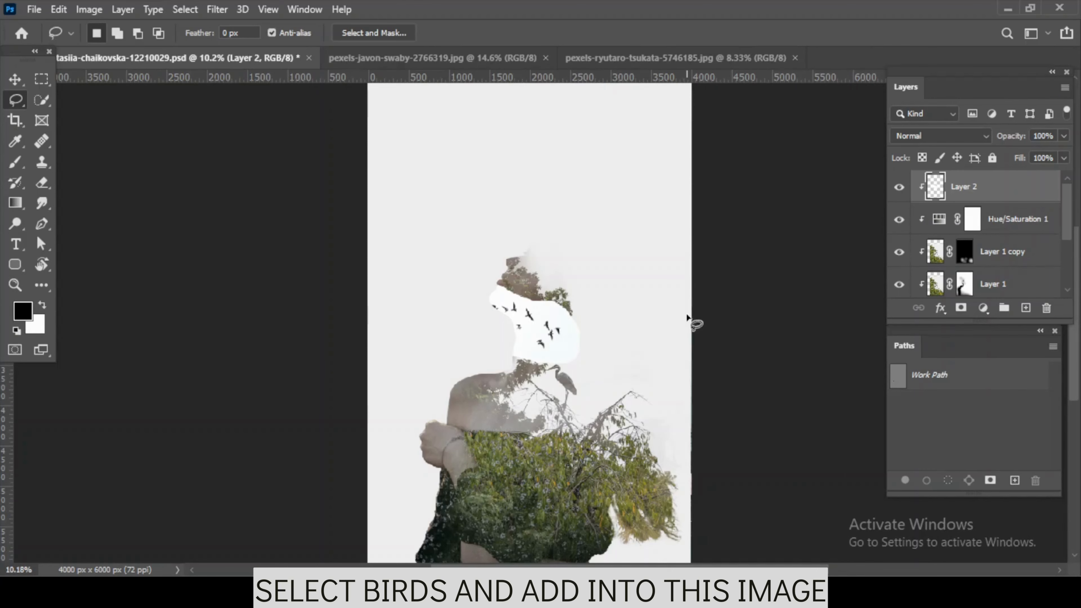
pyautogui.hotkey('ctrl', 't')
pyautogui.moveTo(633, 257)
pyautogui.mouseDown()
pyautogui.moveTo(635, 240)
pyautogui.moveTo(620, 251)
pyautogui.moveTo(649, 260)
pyautogui.mouseUp()
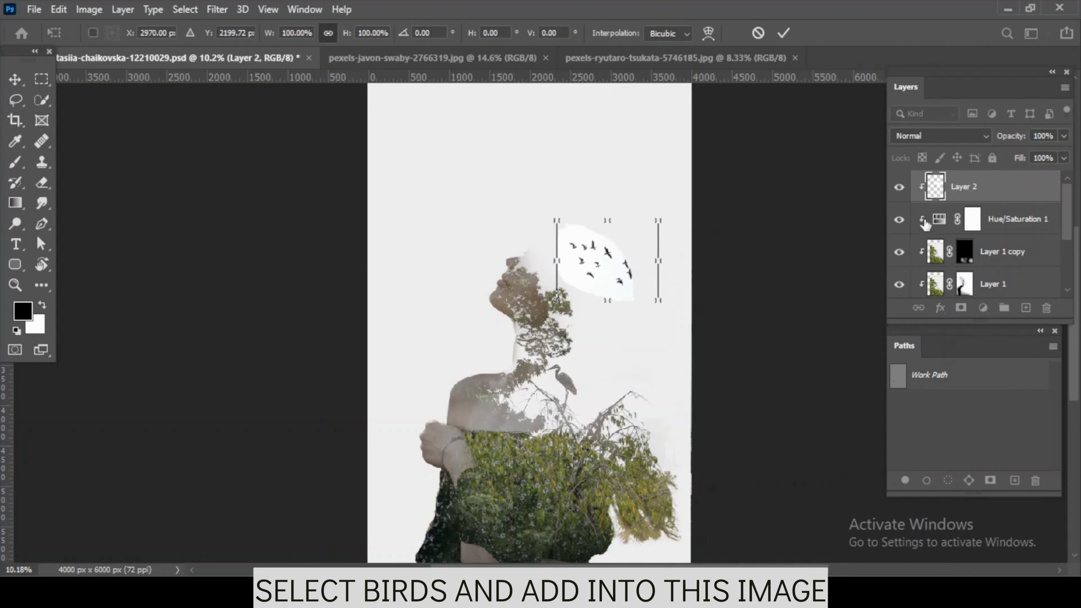
pyautogui.press('Return')
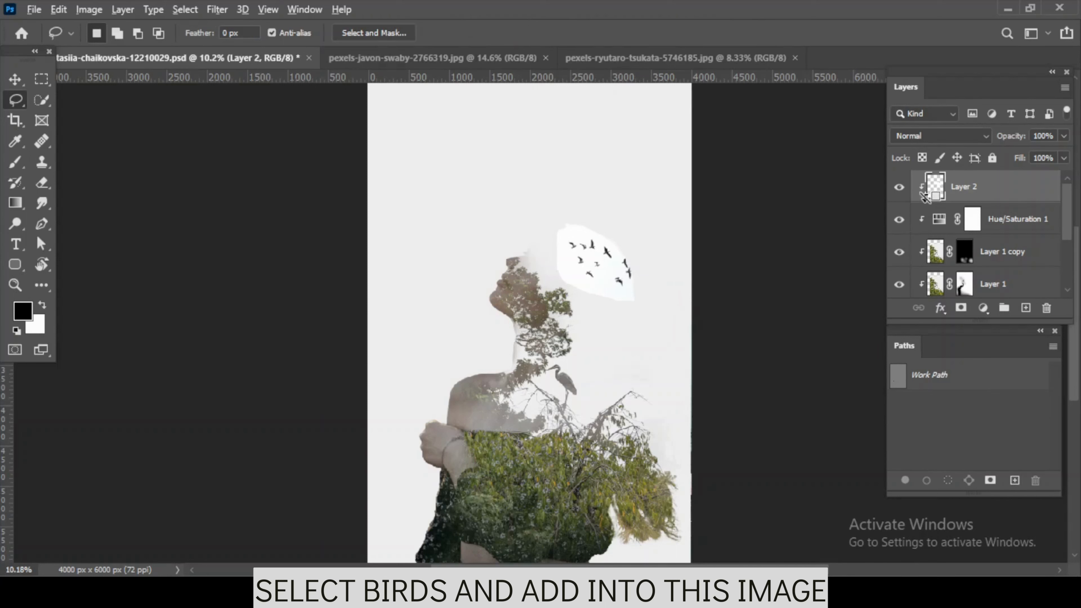
# Release the birds layer from its clipping mask, rotate it about 9.4° and scale it to about 112% width and 107.5% height.
pyautogui.keyDown('alt'); pyautogui.click(927, 204); pyautogui.keyUp('alt')
pyautogui.hotkey('ctrl', 't')
pyautogui.moveTo(639, 264); pyautogui.dragTo(621, 255)
pyautogui.moveTo(710, 309); pyautogui.dragTo(700, 327)
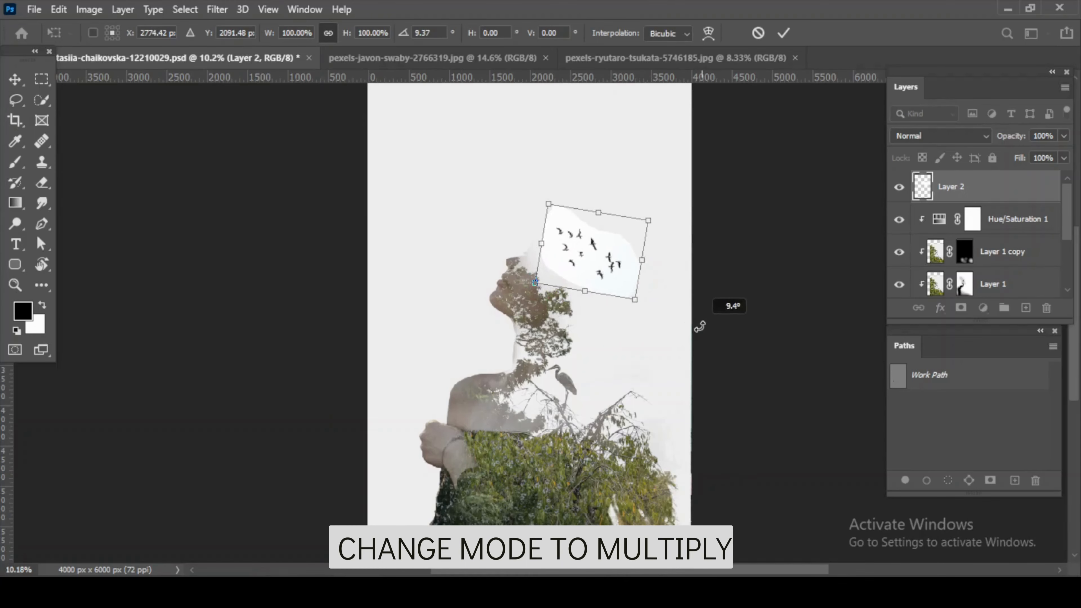
pyautogui.moveTo(633, 302); pyautogui.dragTo(641, 303)
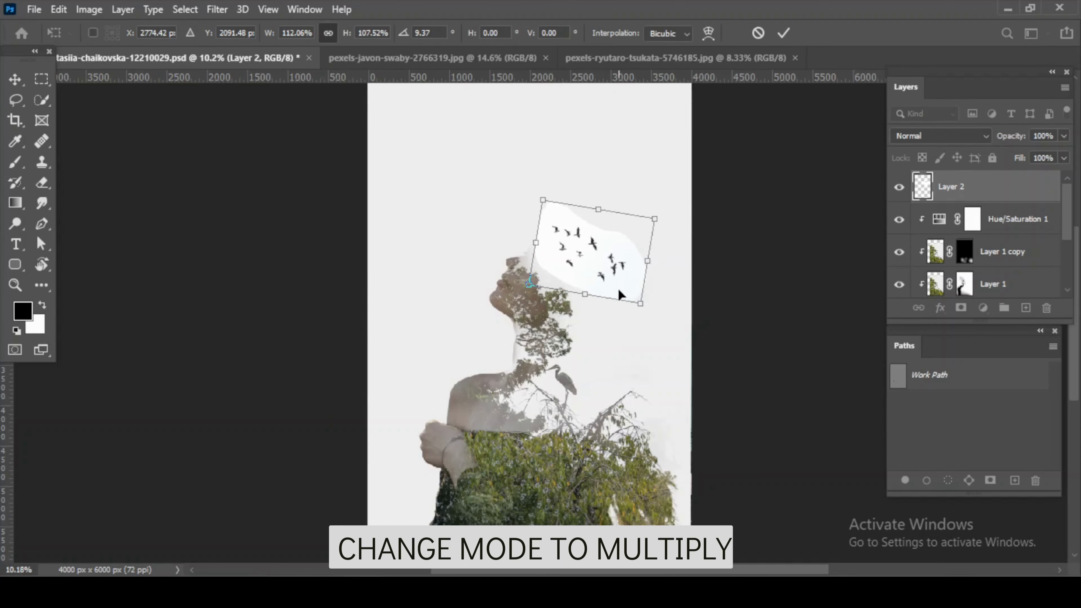
pyautogui.press('Return')
# Set the birds layer's blend mode to Multiply.
pyautogui.press('l')
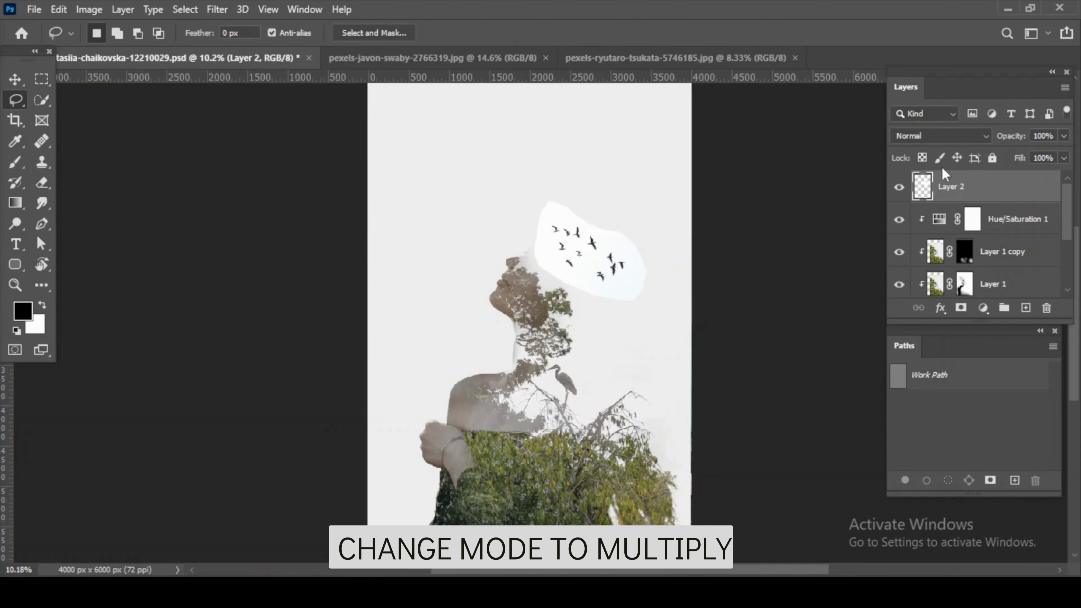
pyautogui.click(915, 139)
pyautogui.click(913, 196)
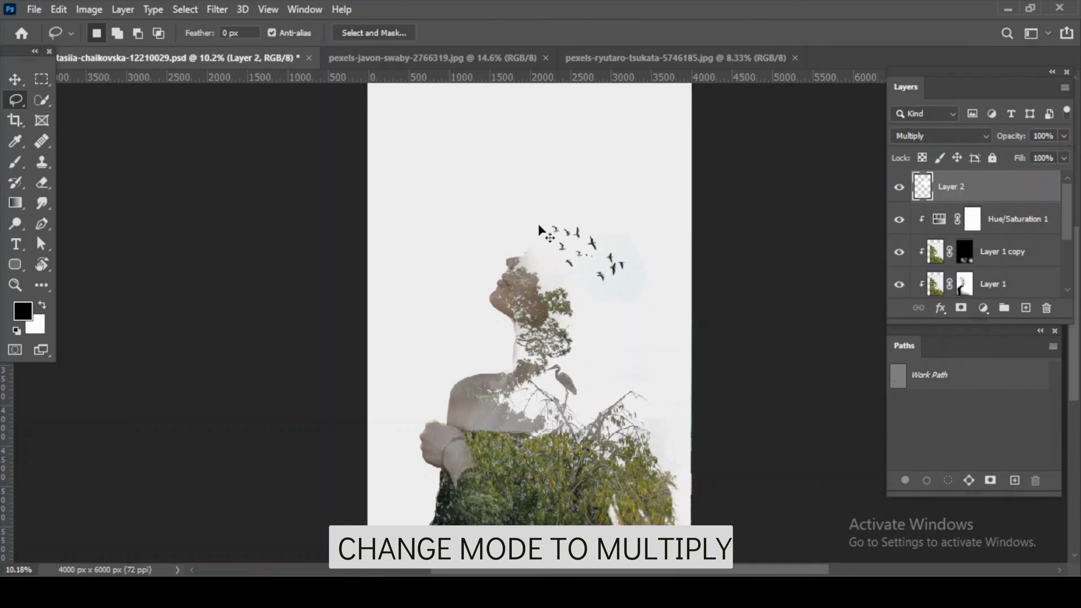
# Nudge the flock of birds closer to the head and rotate it slightly.
pyautogui.press('v')
pyautogui.moveTo(589, 252); pyautogui.dragTo(578, 248)
pyautogui.hotkey('ctrl', 't')
pyautogui.moveTo(686, 348); pyautogui.dragTo(683, 356)
pyautogui.press('Return')
pyautogui.moveTo(573, 261); pyautogui.dragTo(577, 270)
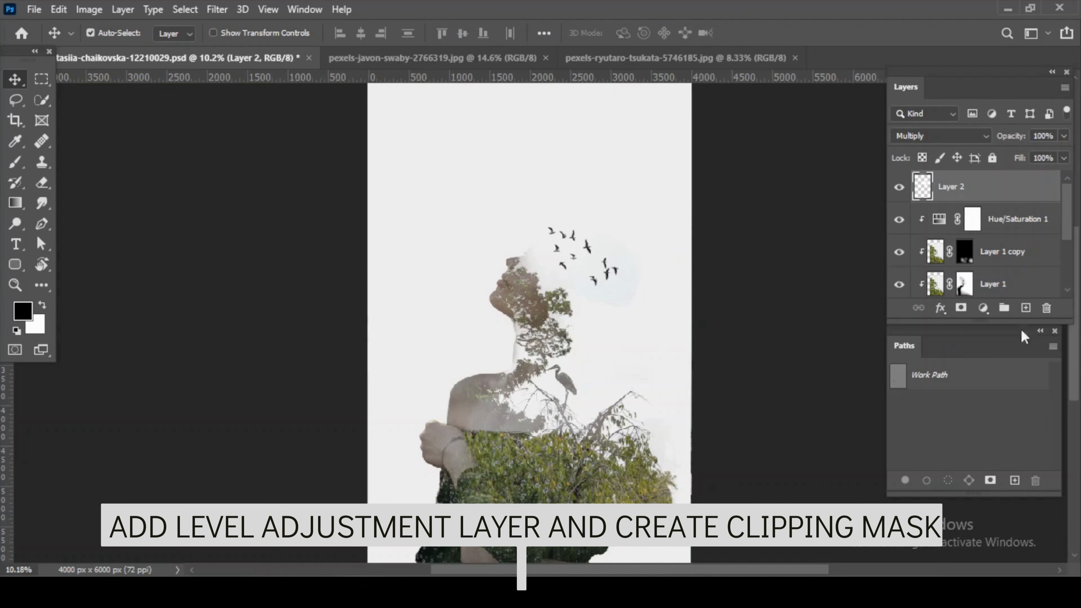
# Add a Levels adjustment clipped to the birds layer and set its white input level to 190.
pyautogui.click(983, 309)
pyautogui.click(978, 94)
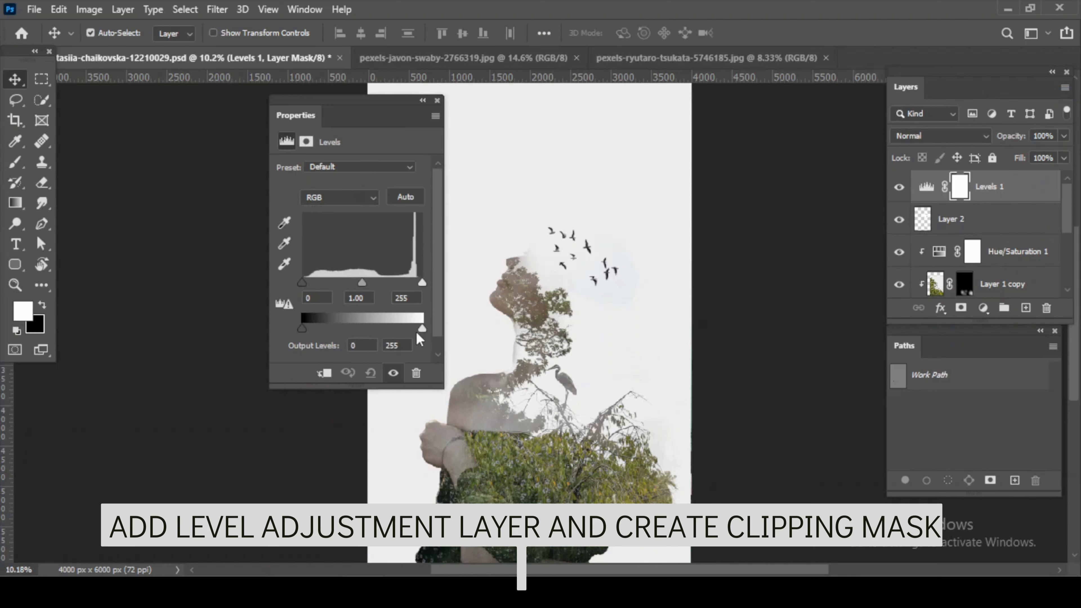
pyautogui.moveTo(417, 333)
pyautogui.mouseDown()
pyautogui.moveTo(405, 334)
pyautogui.moveTo(427, 334)
pyautogui.mouseUp()
pyautogui.keyDown('alt'); pyautogui.click(943, 203); pyautogui.keyUp('alt')
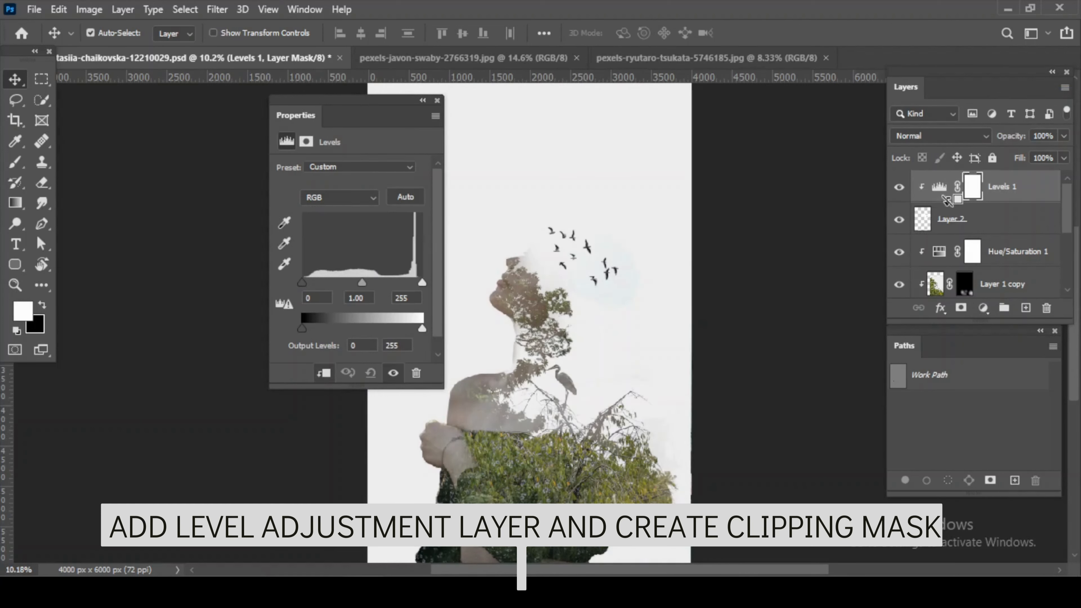
pyautogui.moveTo(421, 282); pyautogui.dragTo(391, 283)
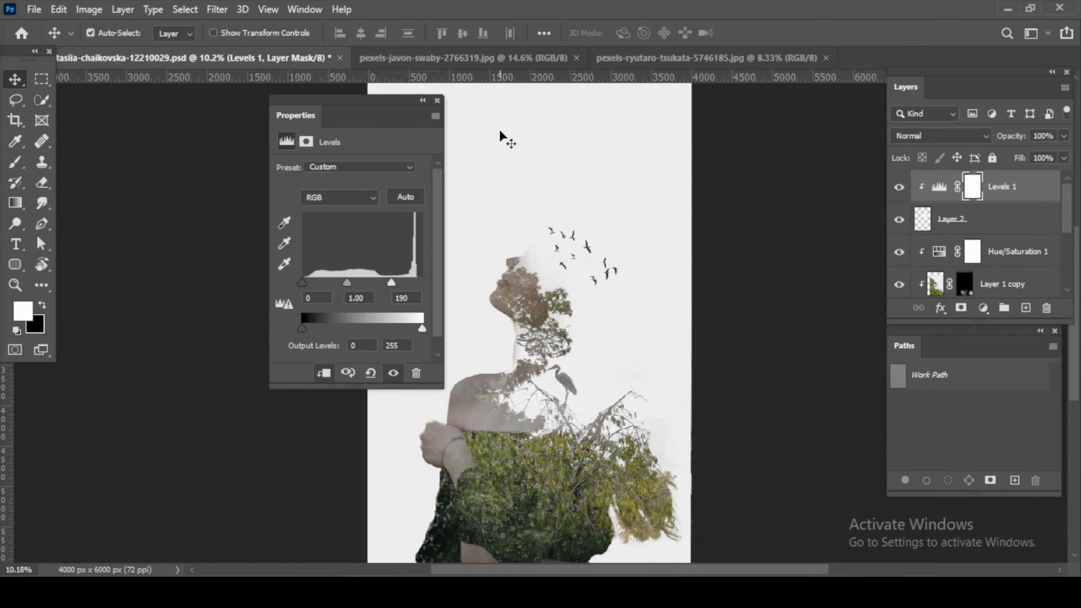
pyautogui.click(437, 100)
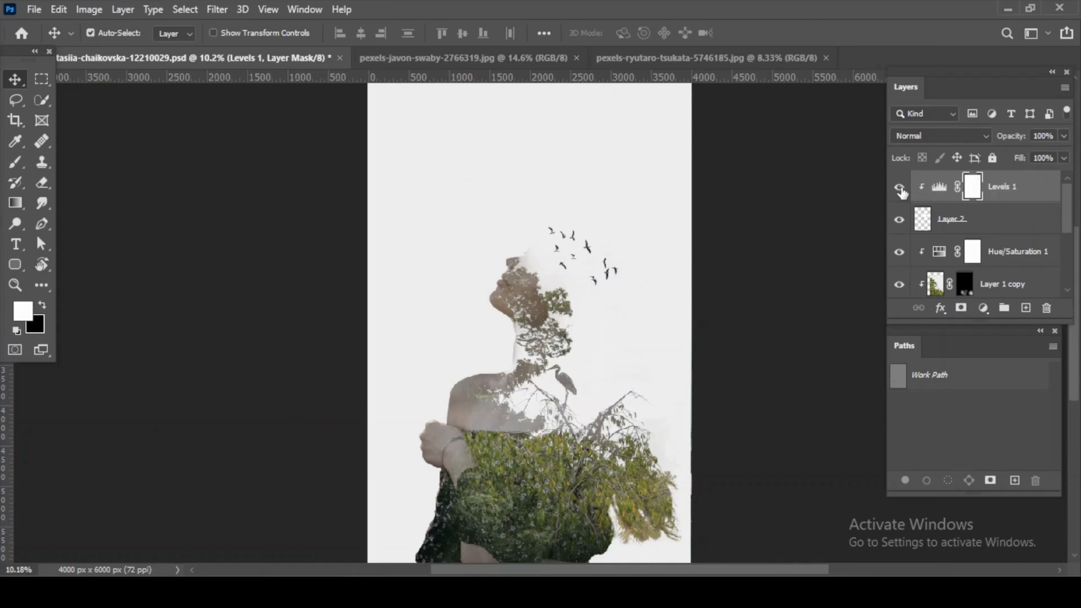
# Inspect the birds up close and shift the flock slightly beside the head.
pyautogui.keyDown('alt'); pyautogui.scroll(3, 590, 266); pyautogui.keyUp('alt')
pyautogui.keyDown('alt'); pyautogui.scroll(3, 591, 266); pyautogui.keyUp('alt')
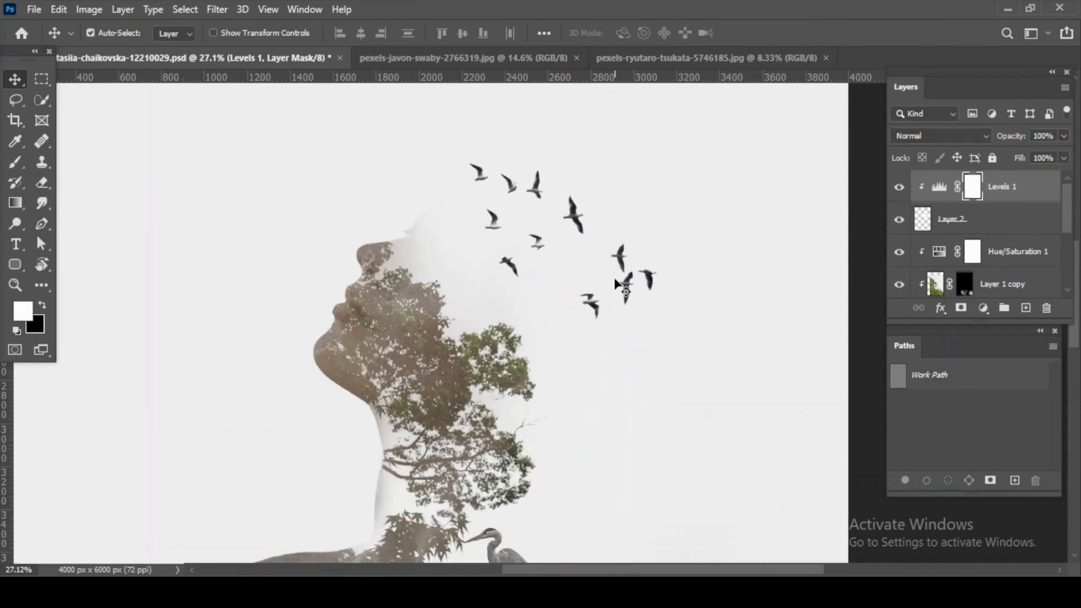
pyautogui.keyDown('alt'); pyautogui.scroll(-5, 591, 266); pyautogui.keyUp('alt')
pyautogui.moveTo(589, 277); pyautogui.dragTo(602, 278)
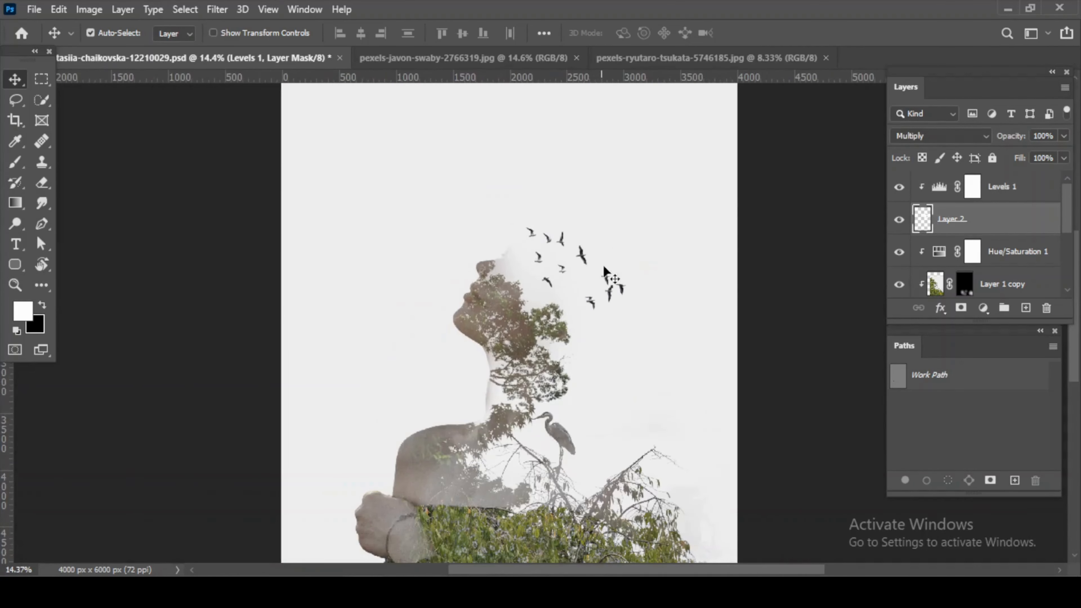
pyautogui.scroll(-4, 609, 268)
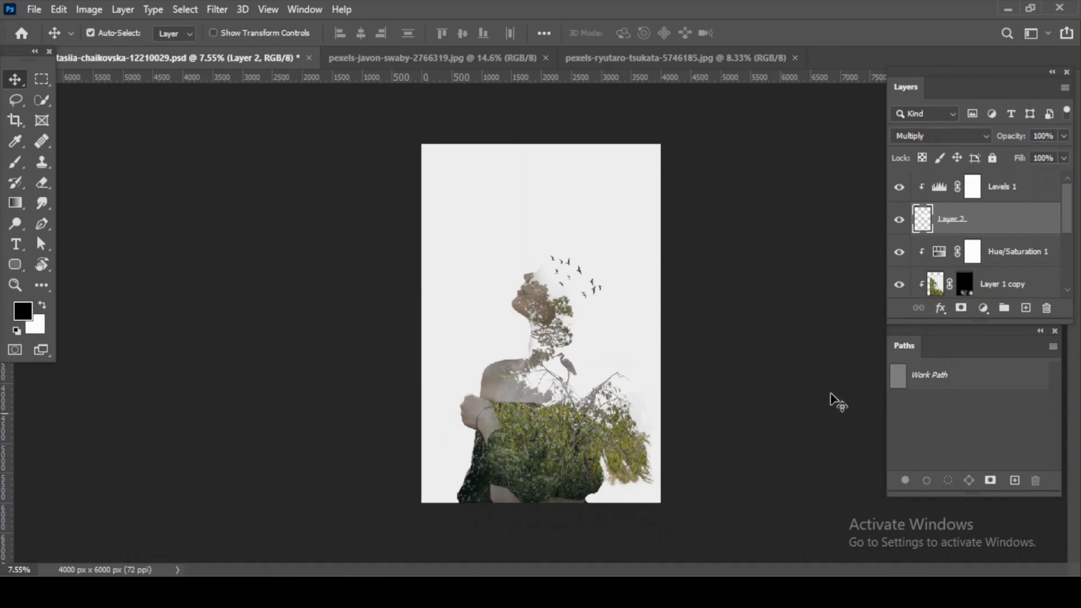
pyautogui.scroll(-2, 938, 285)
pyautogui.keyDown('alt'); pyautogui.scroll(3, 561, 435); pyautogui.keyUp('alt')
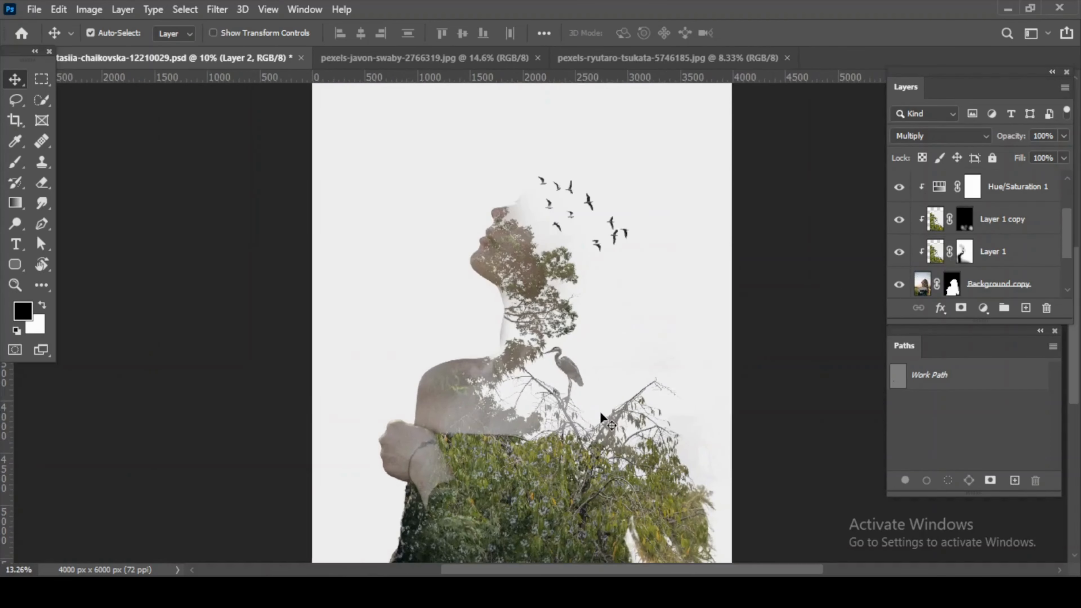
pyautogui.scroll(3, 630, 375)
pyautogui.scroll(2, 1032, 242)
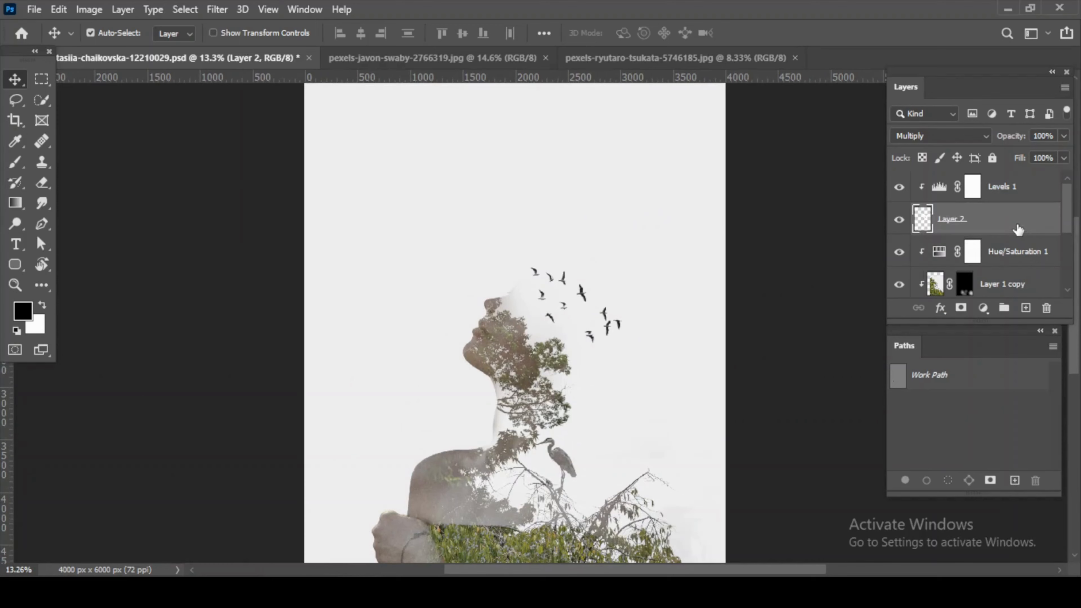
# Add a Photo Filter adjustment above Levels 1, using the orange colour e88902 at 25% density.
pyautogui.click(1019, 200)
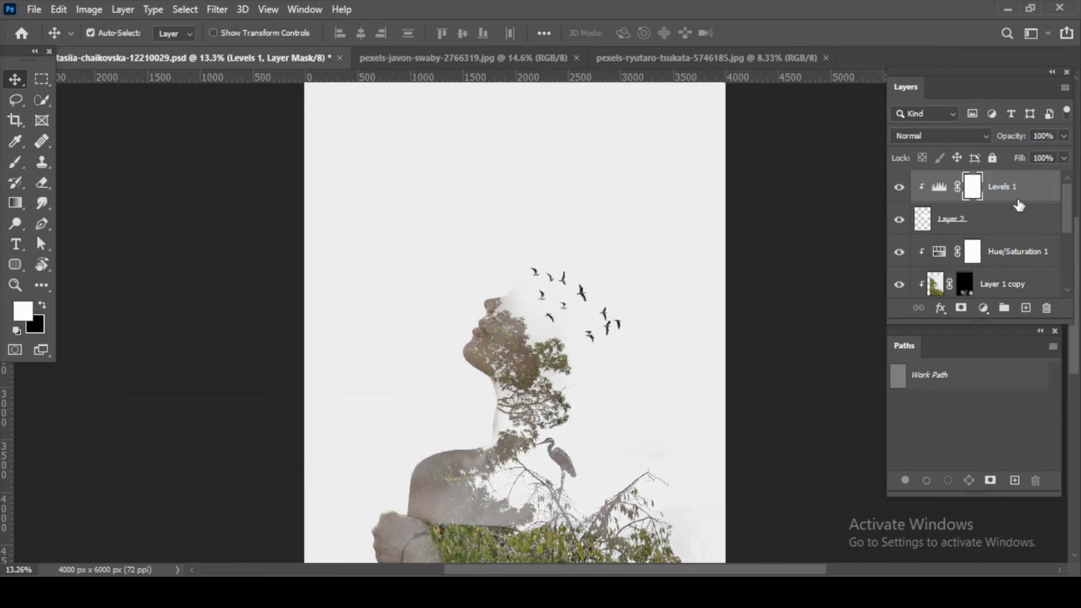
pyautogui.click(984, 308)
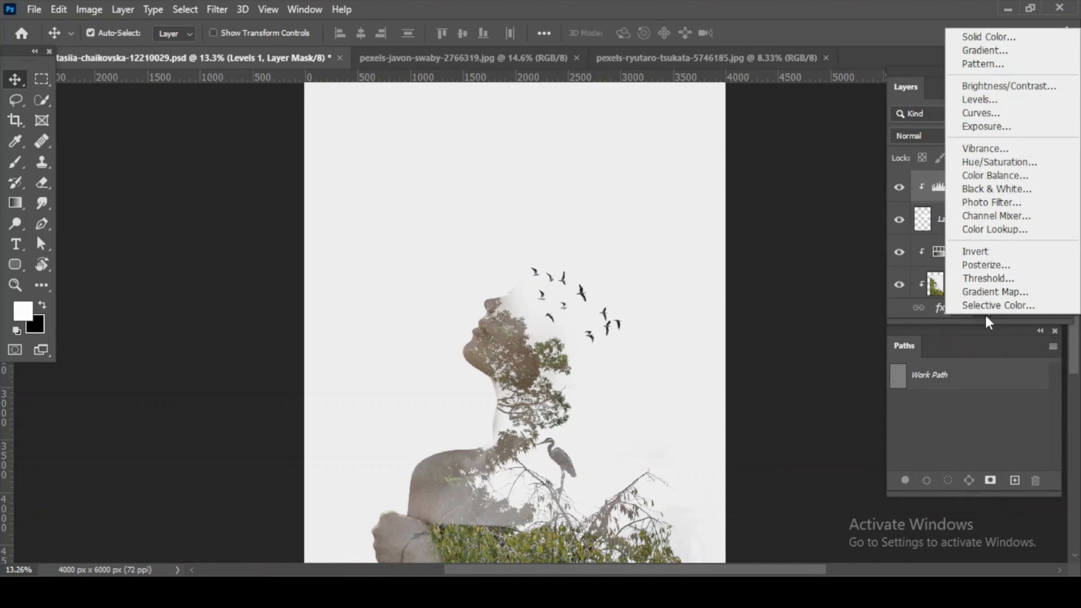
pyautogui.click(1008, 203)
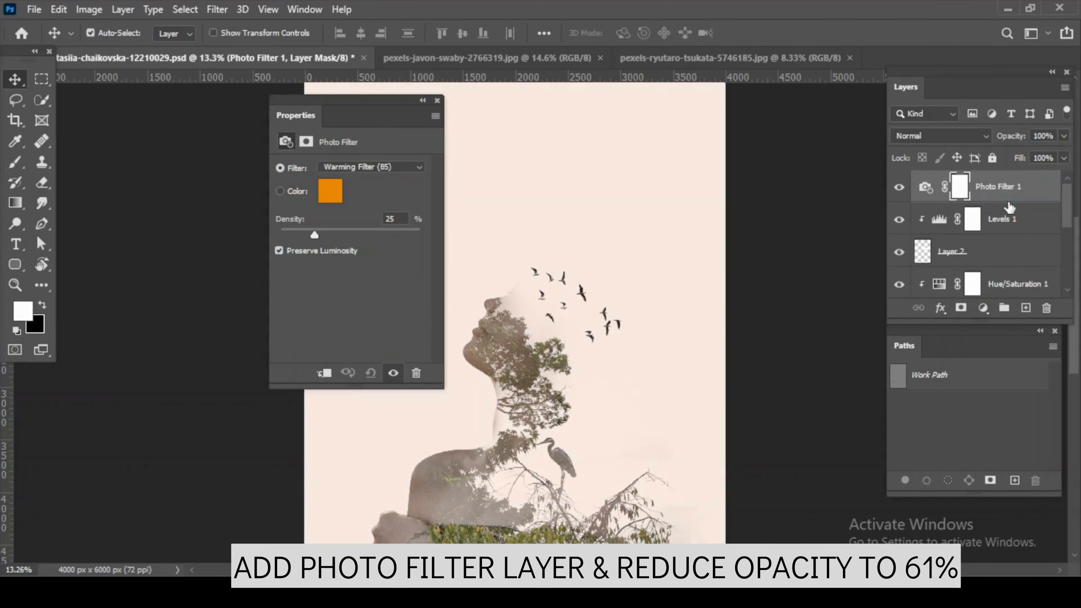
pyautogui.click(335, 192)
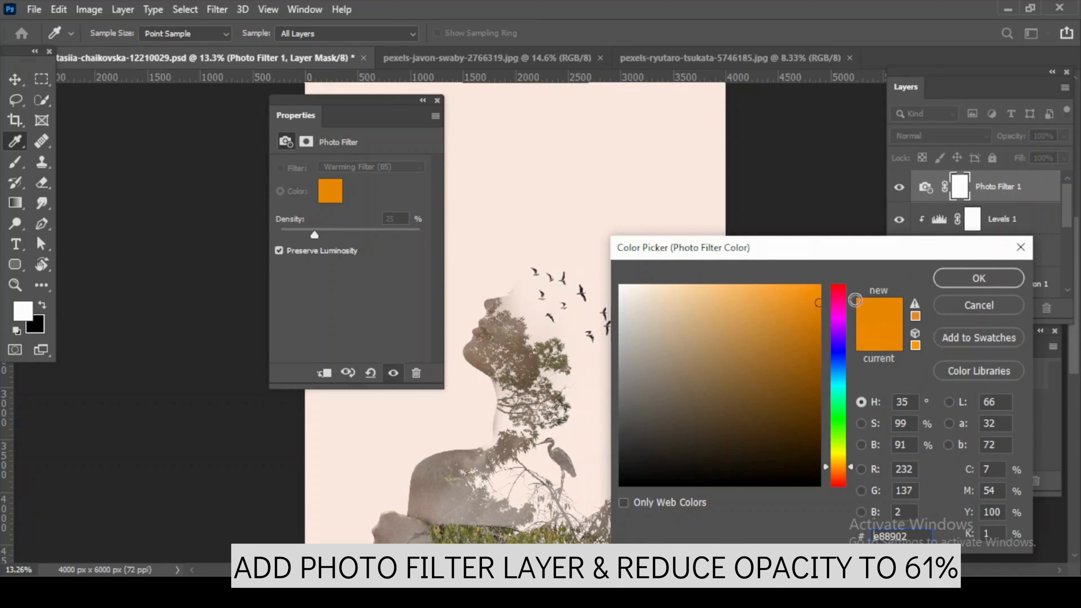
pyautogui.click(979, 278)
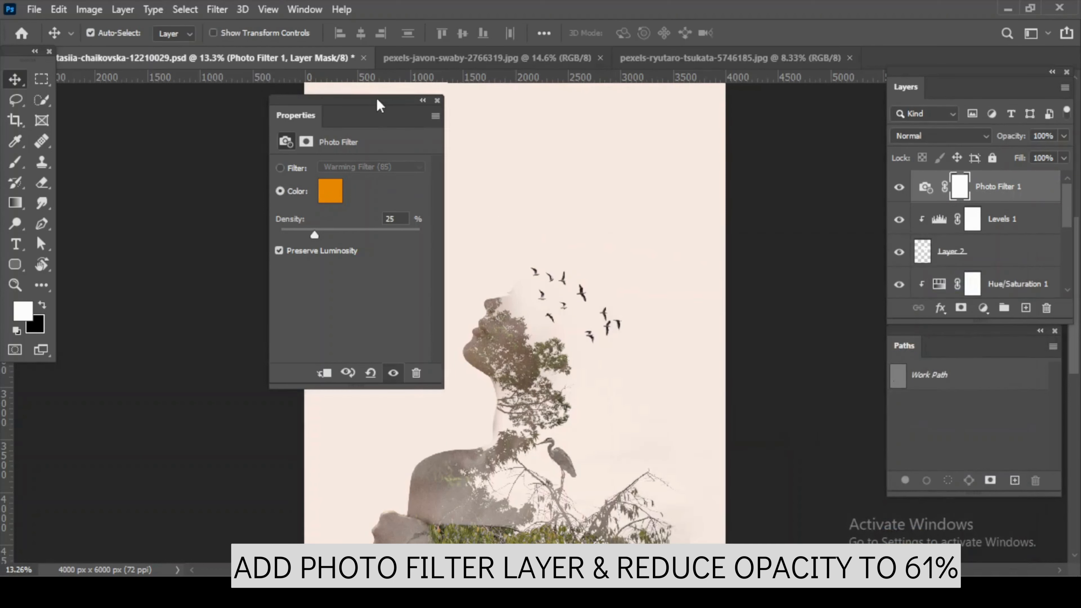
# Compare the image with and without the photo filter, and reduce the filter layer's opacity to 61%.
pyautogui.moveTo(376, 97); pyautogui.dragTo(227, 75)
pyautogui.scroll(-2, 532, 200)
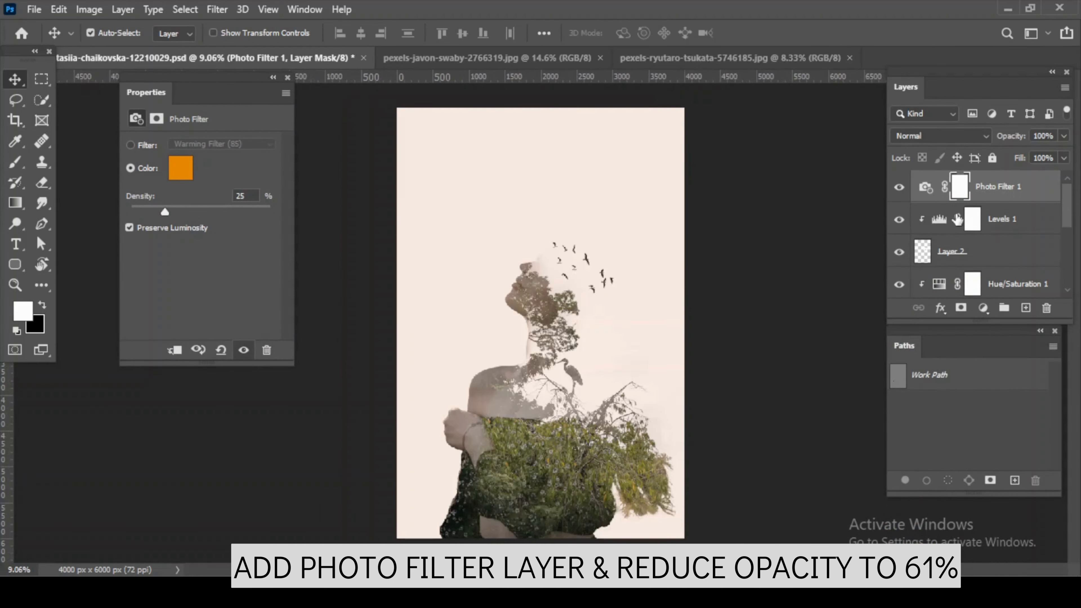
pyautogui.click(900, 189)
pyautogui.click(899, 189)
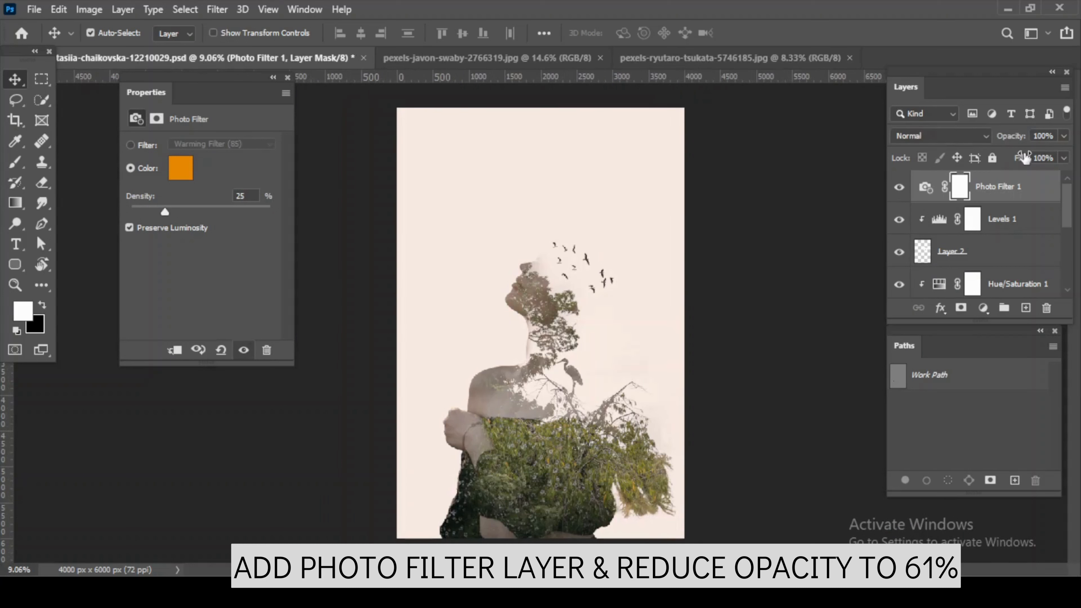
pyautogui.click(1065, 137)
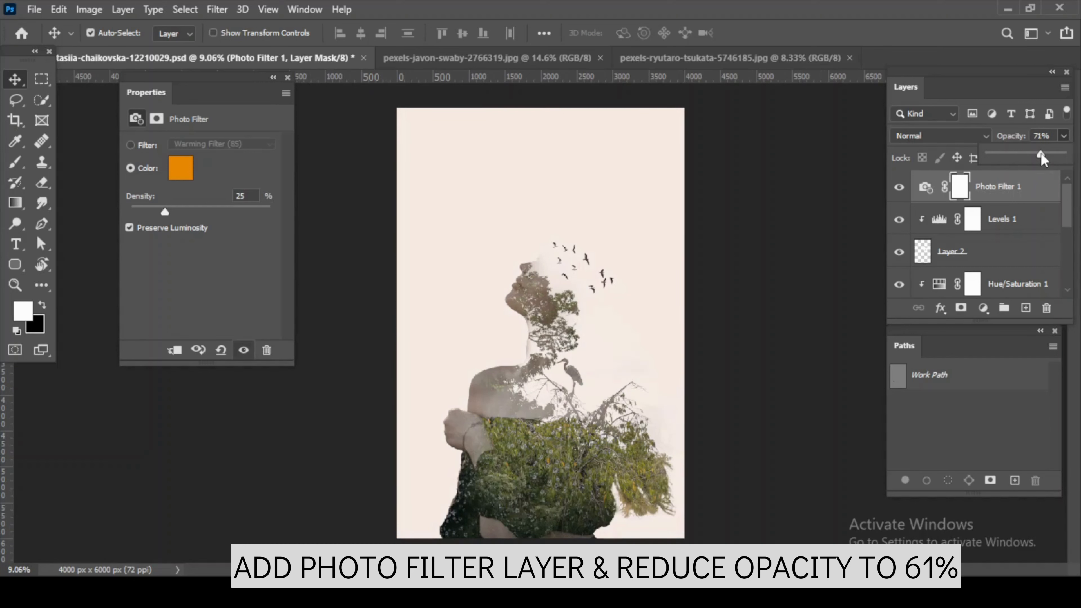
pyautogui.click(1032, 193)
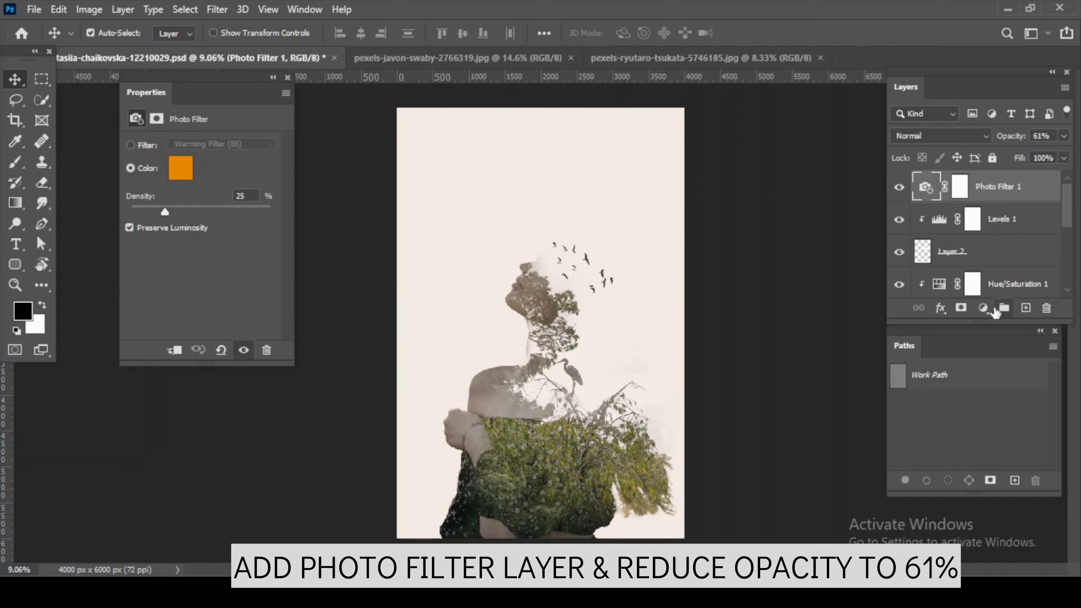
# Add a Curves adjustment on top with a raised highlight point at input 180 and a lowered shadow point at input 85.
pyautogui.click(982, 308)
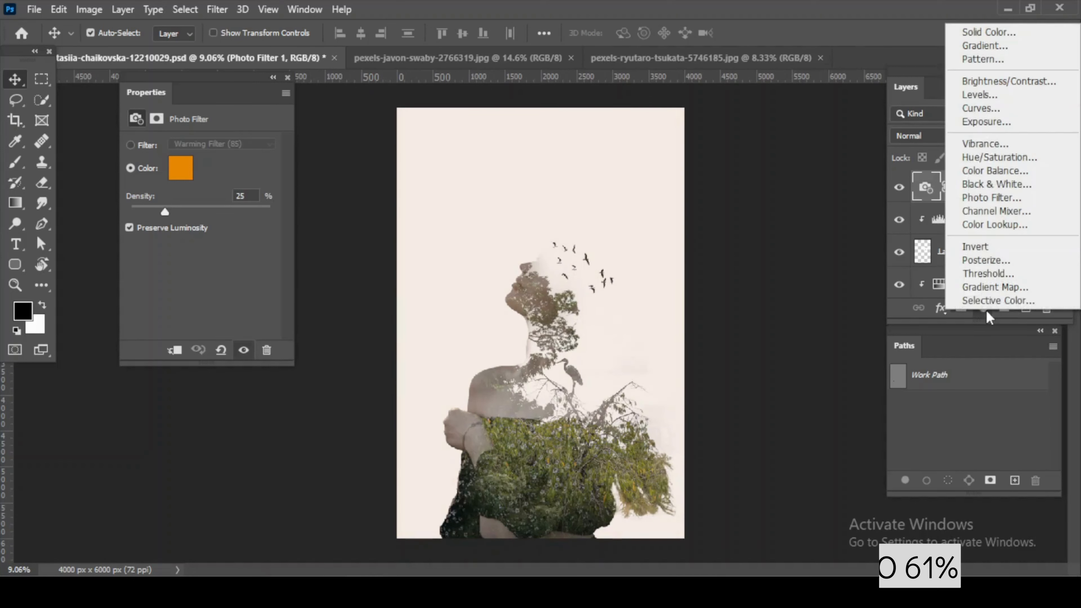
pyautogui.click(989, 108)
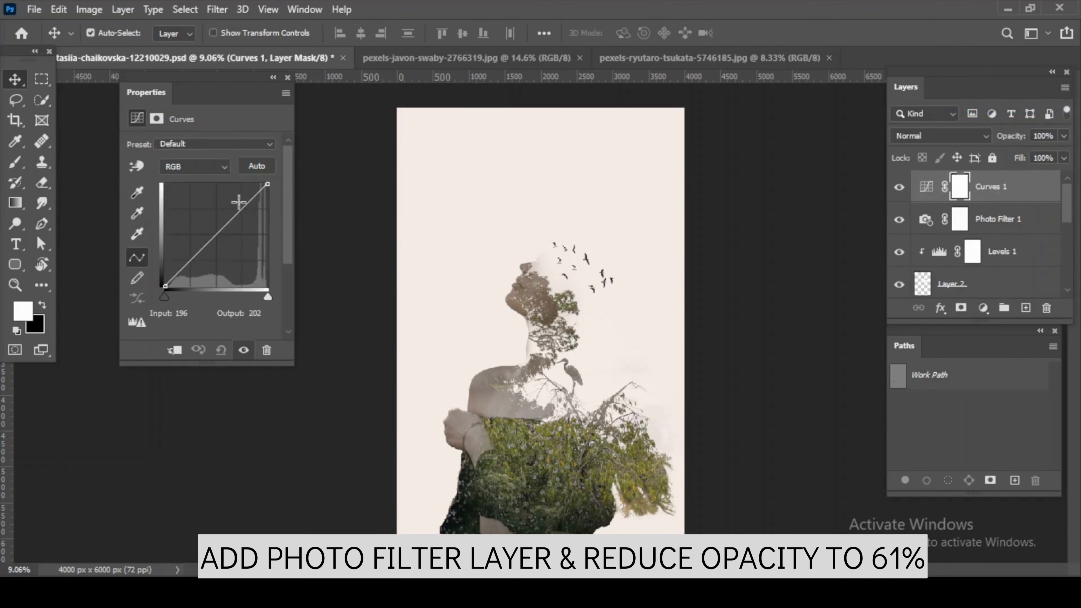
pyautogui.moveTo(239, 202); pyautogui.dragTo(235, 199)
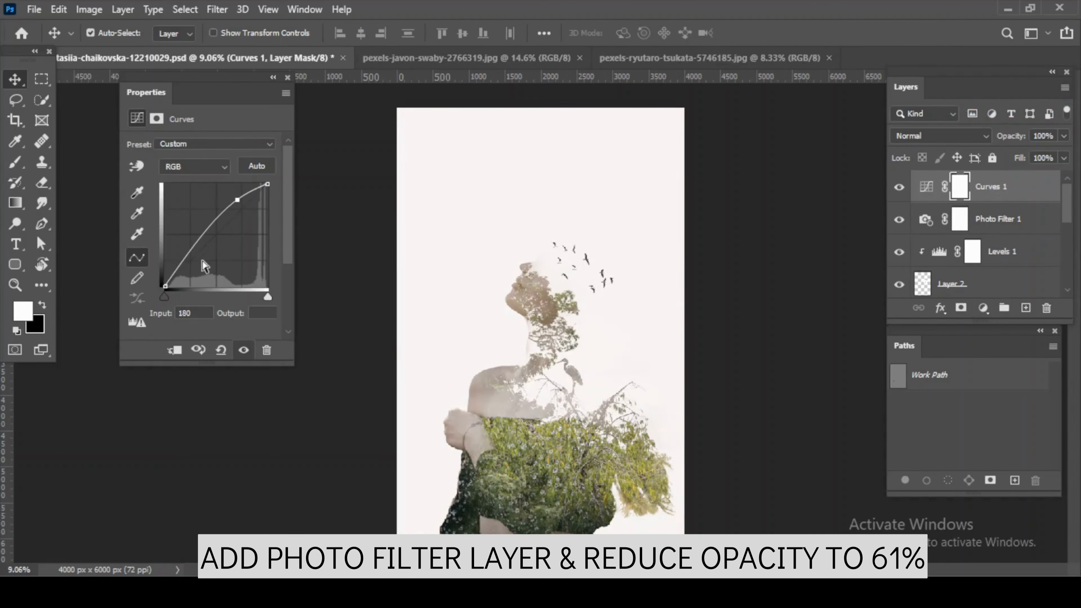
pyautogui.click(196, 251)
pyautogui.moveTo(196, 251); pyautogui.dragTo(200, 252)
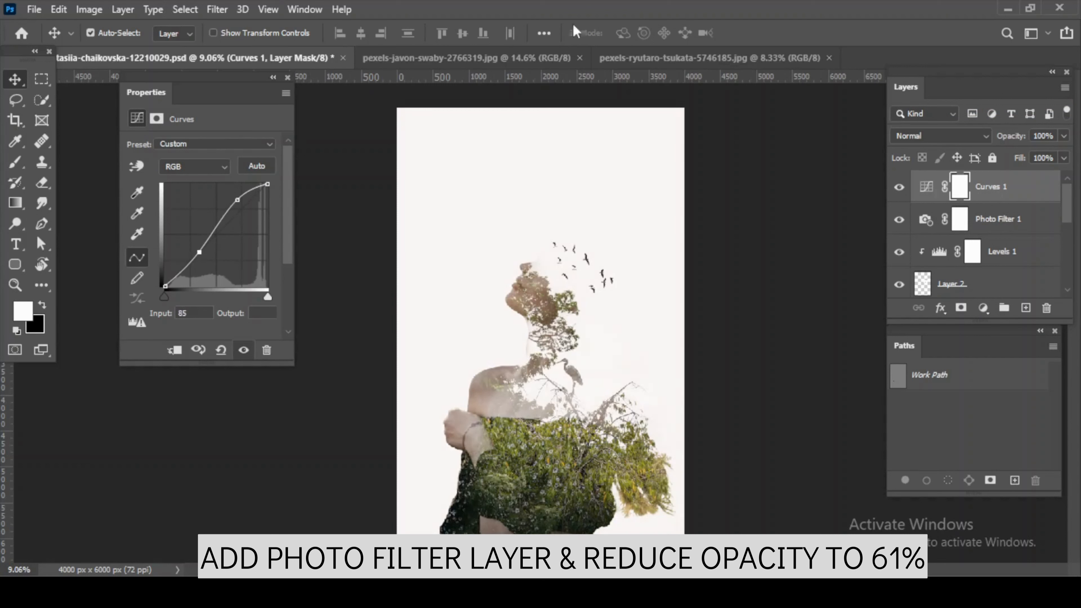
# Compare the finished composite with the original Background photo by isolating that layer, restore all layers and close the adjustment properties.
pyautogui.scroll(1, 652, 293)
pyautogui.scroll(-3, 921, 255)
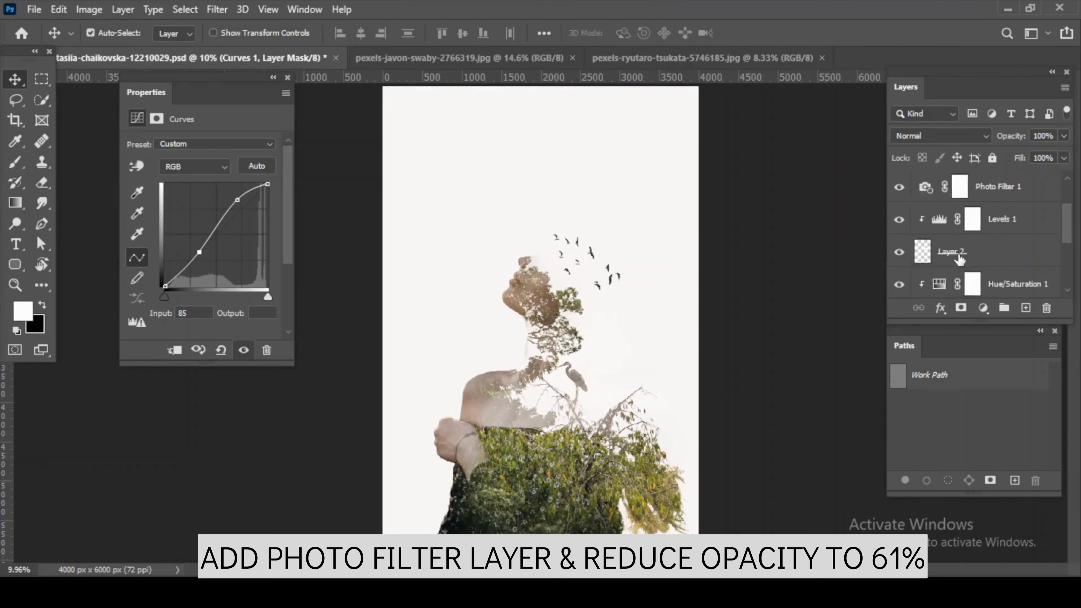
pyautogui.scroll(-1, 923, 279)
pyautogui.keyDown('alt'); pyautogui.click(900, 283); pyautogui.keyUp('alt')
pyautogui.keyDown('alt'); pyautogui.click(900, 283); pyautogui.keyUp('alt')
pyautogui.keyDown('alt'); pyautogui.click(901, 283); pyautogui.keyUp('alt')
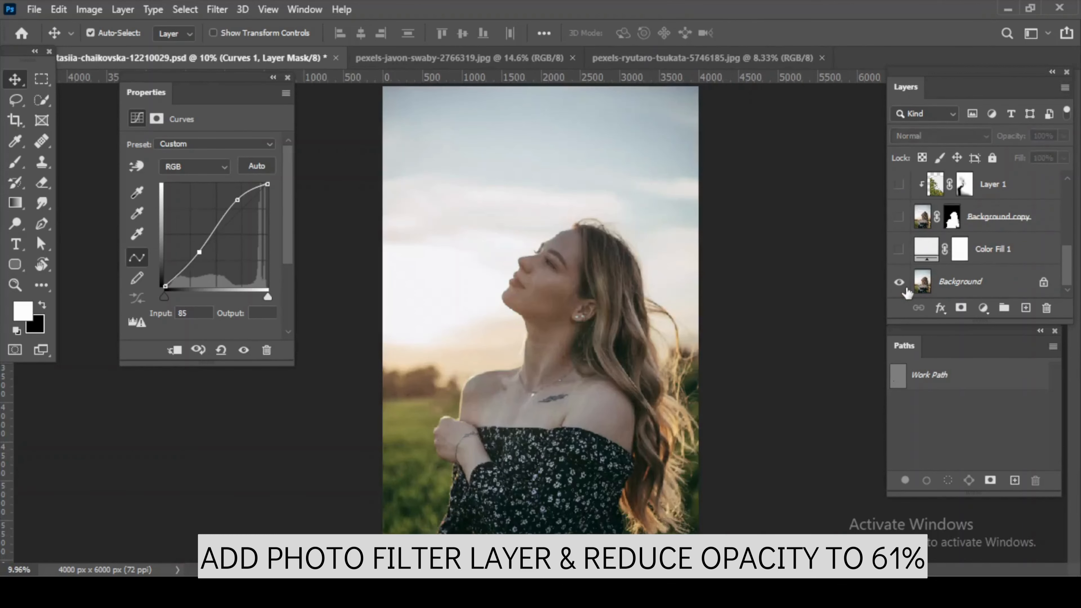
pyautogui.keyDown('alt'); pyautogui.click(901, 284); pyautogui.keyUp('alt')
pyautogui.scroll(-1, 511, 254)
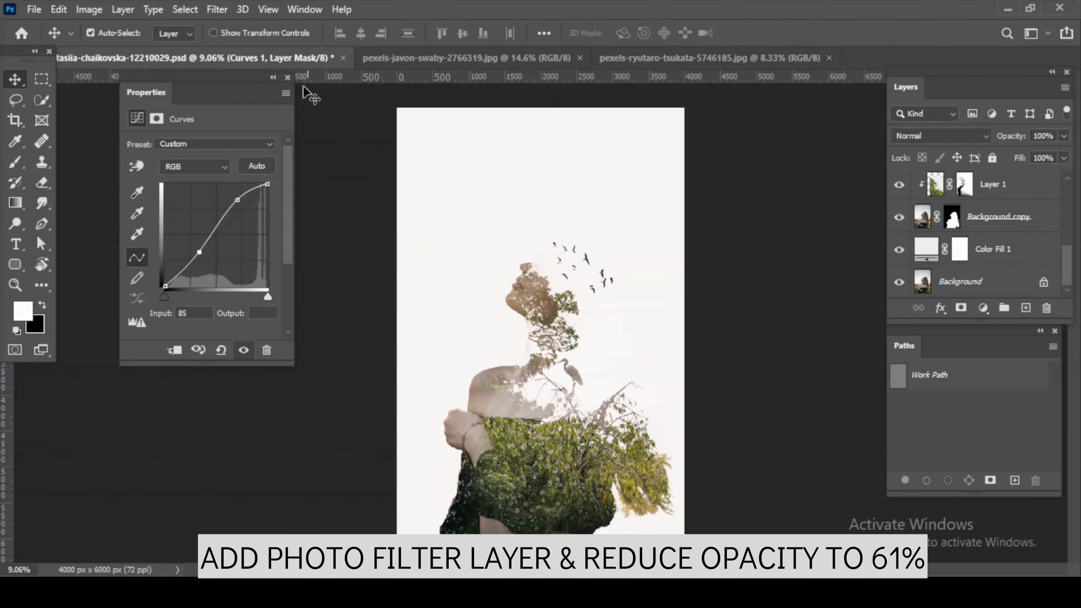
pyautogui.click(286, 78)
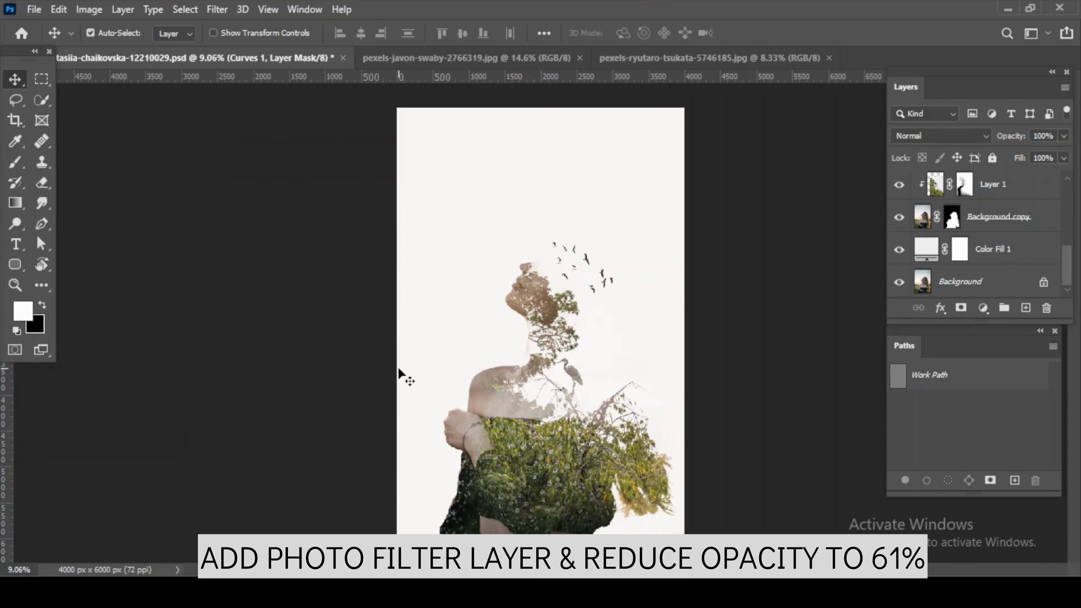